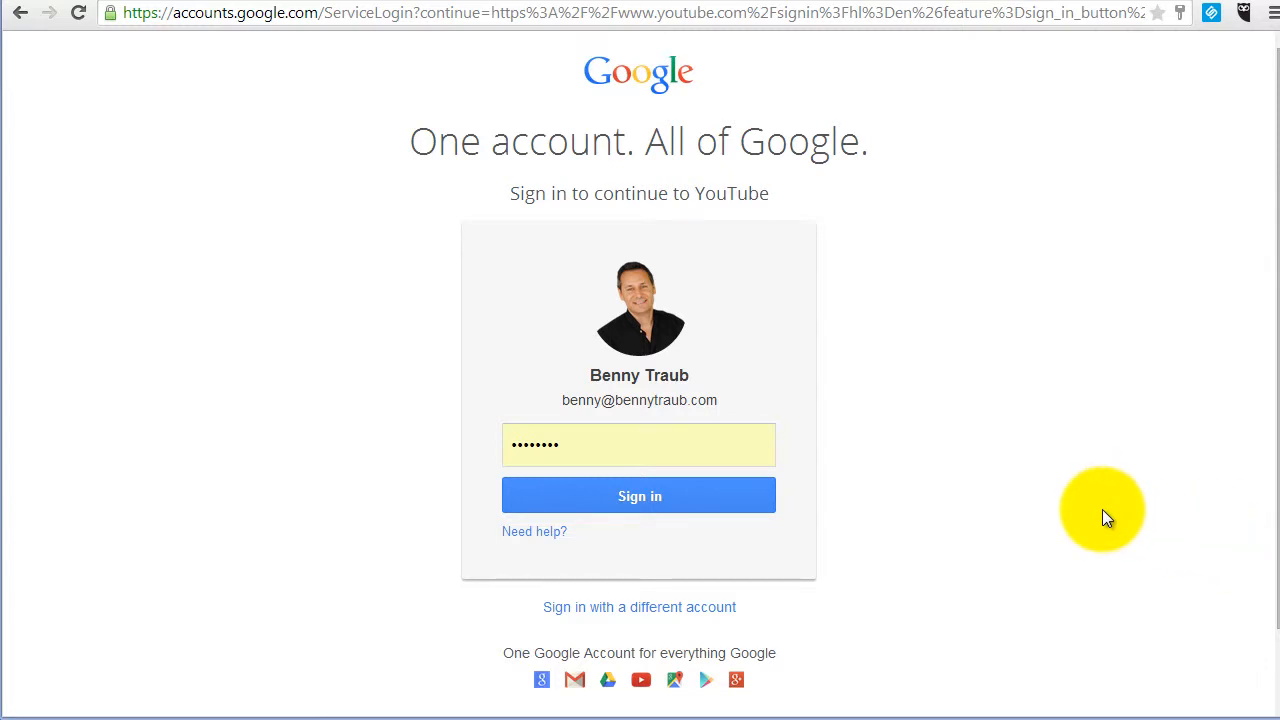
Sign in to YouTube with the prefilled account credentials and open Creator Studio.
click(691, 495)
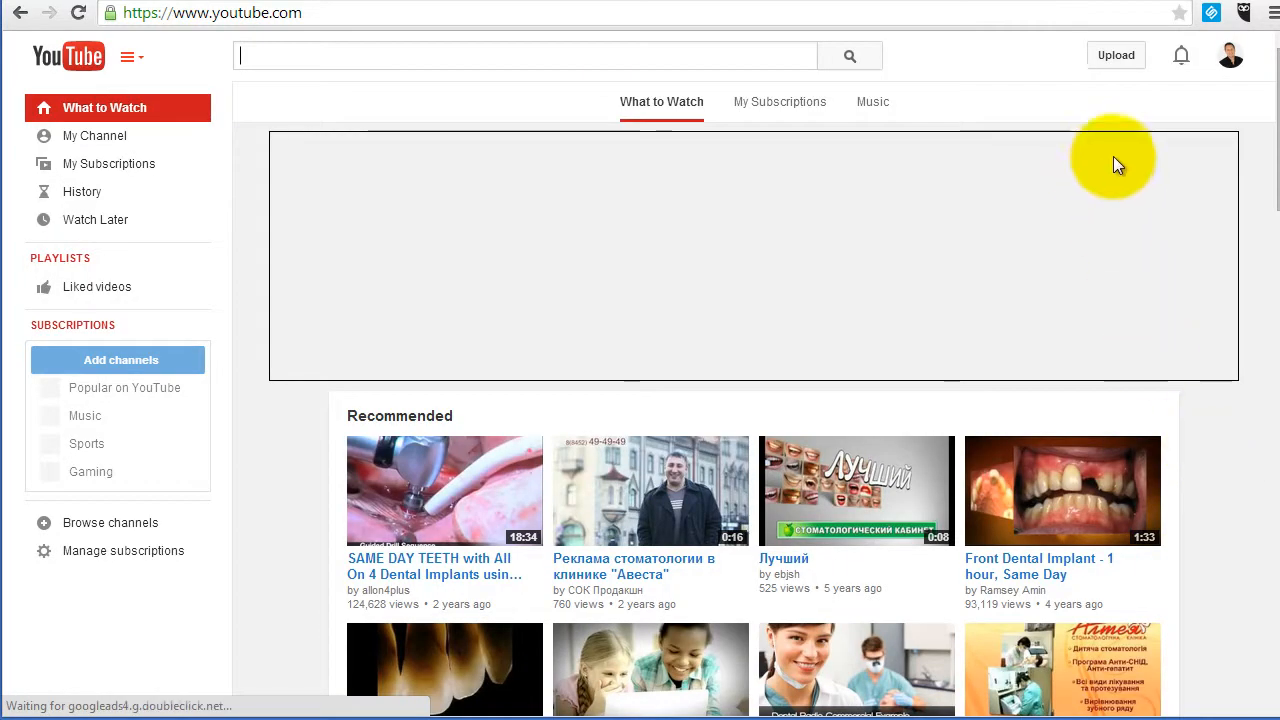
click(1229, 60)
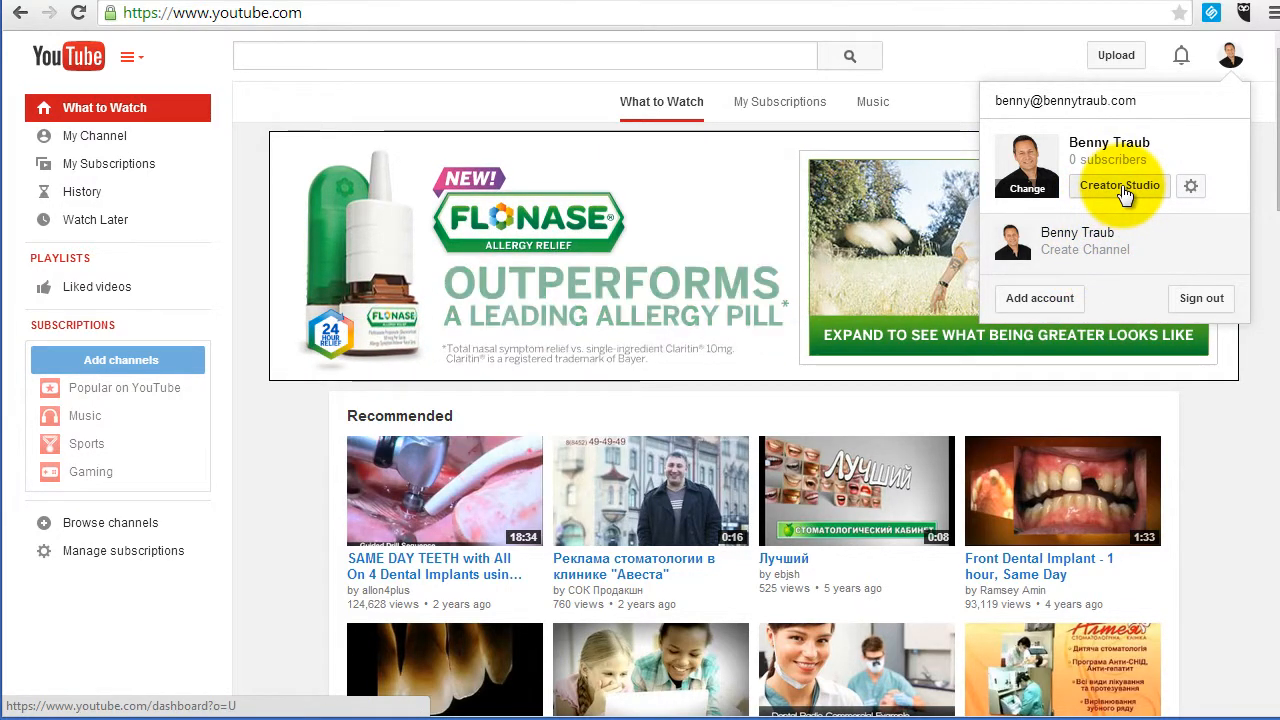
click(1121, 188)
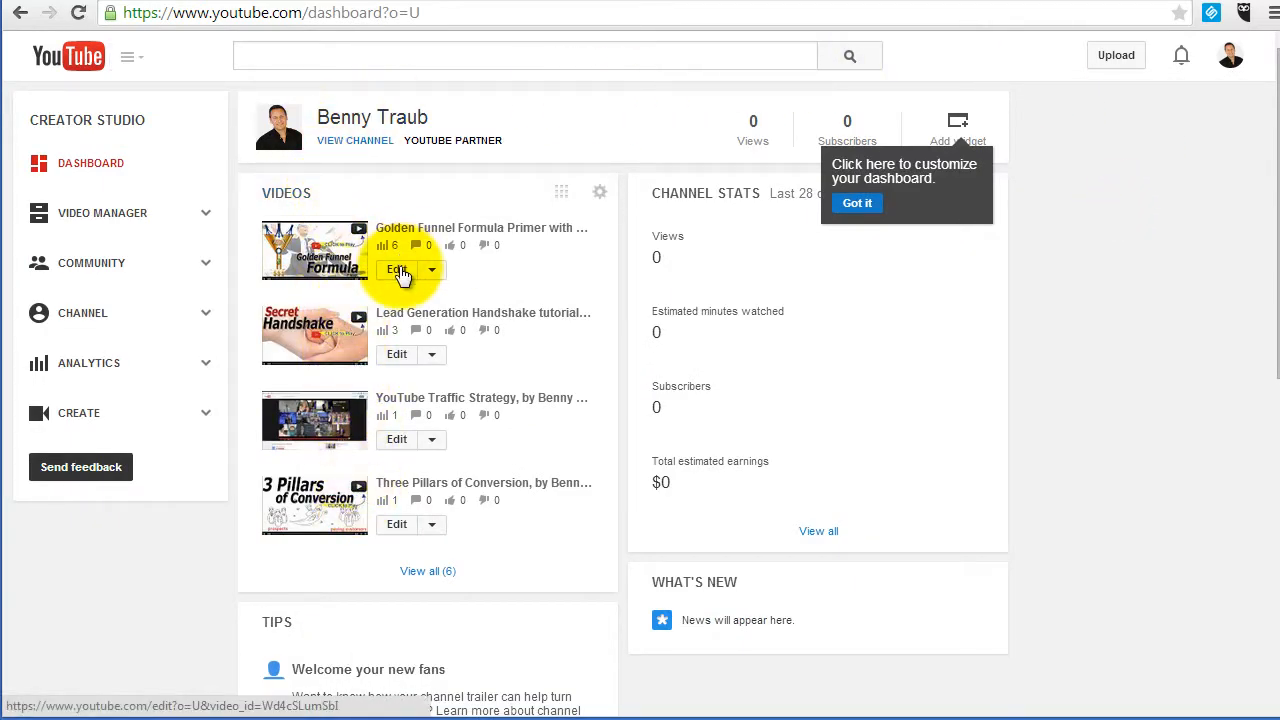
Open the cards editor for the Golden Funnel Formula Primer video and pause playback at 0:02.
click(399, 272)
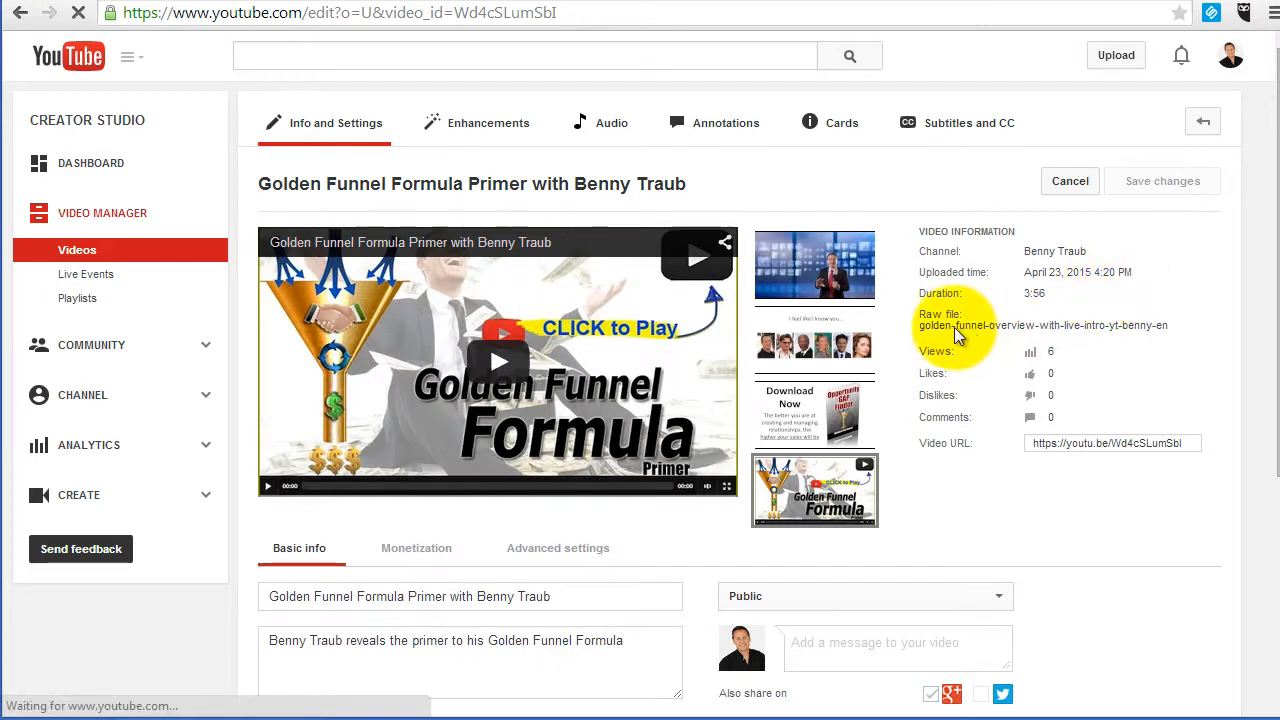
click(843, 131)
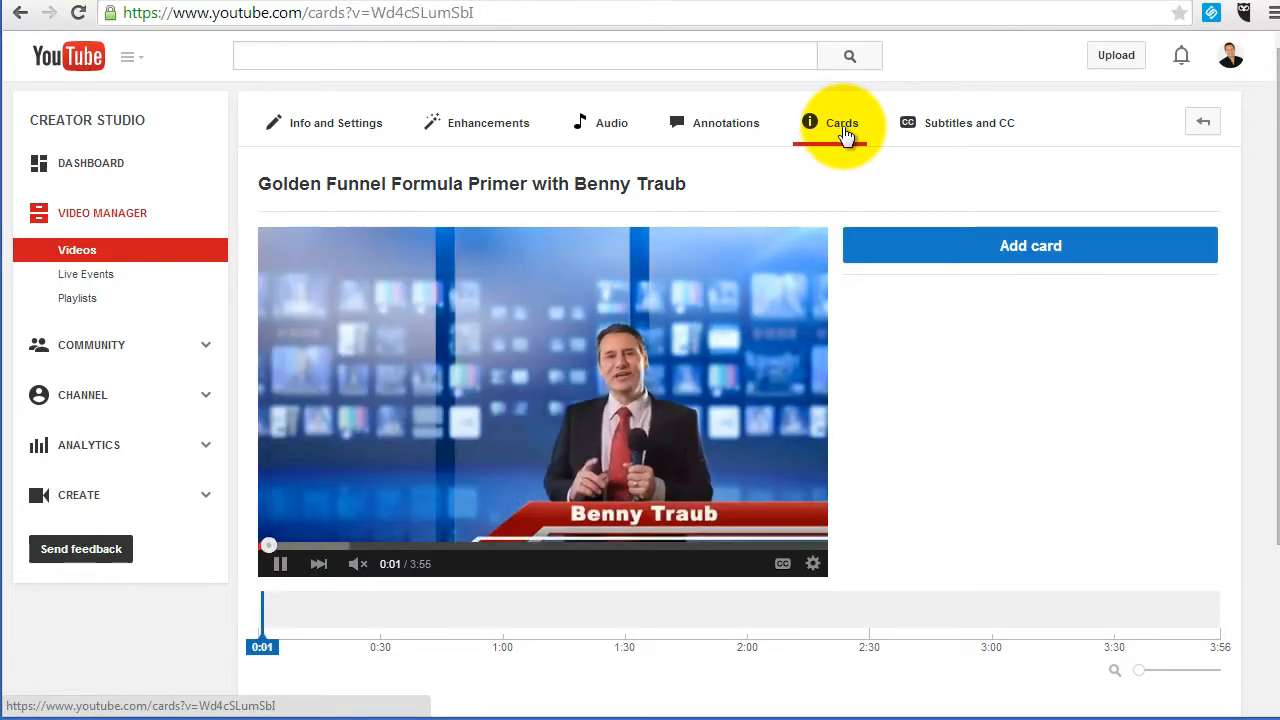
click(281, 570)
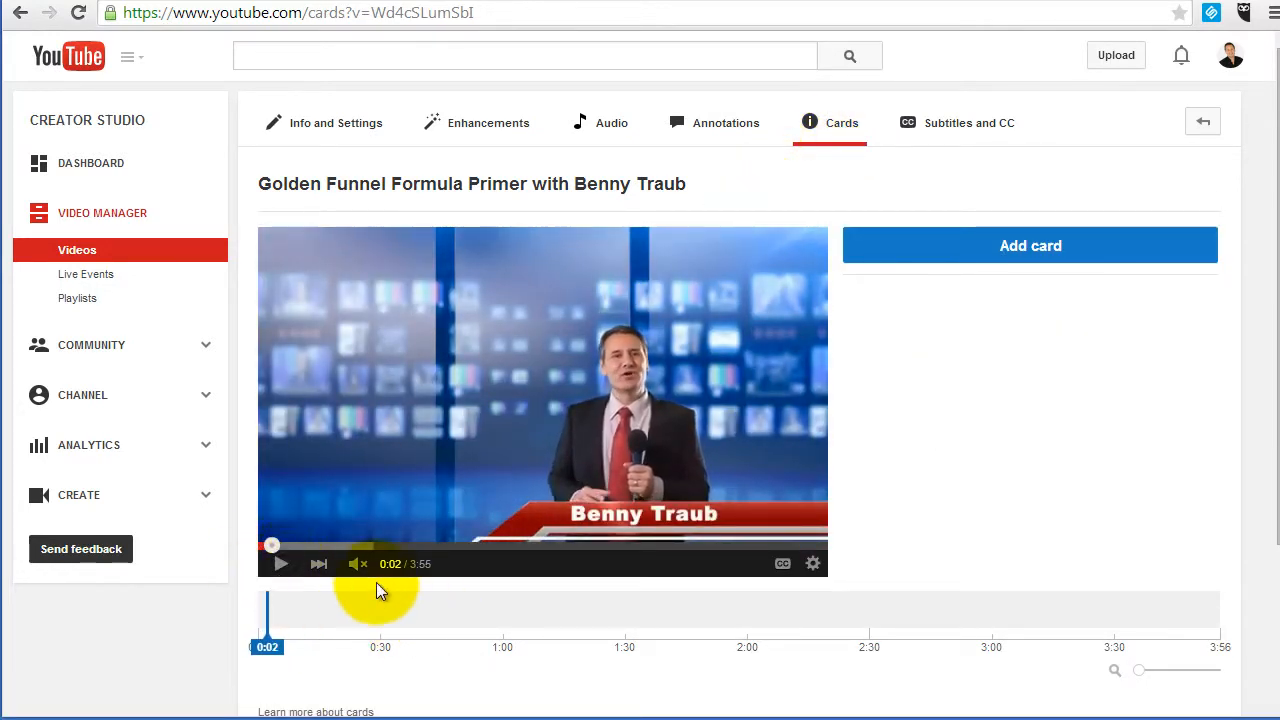
click(1055, 256)
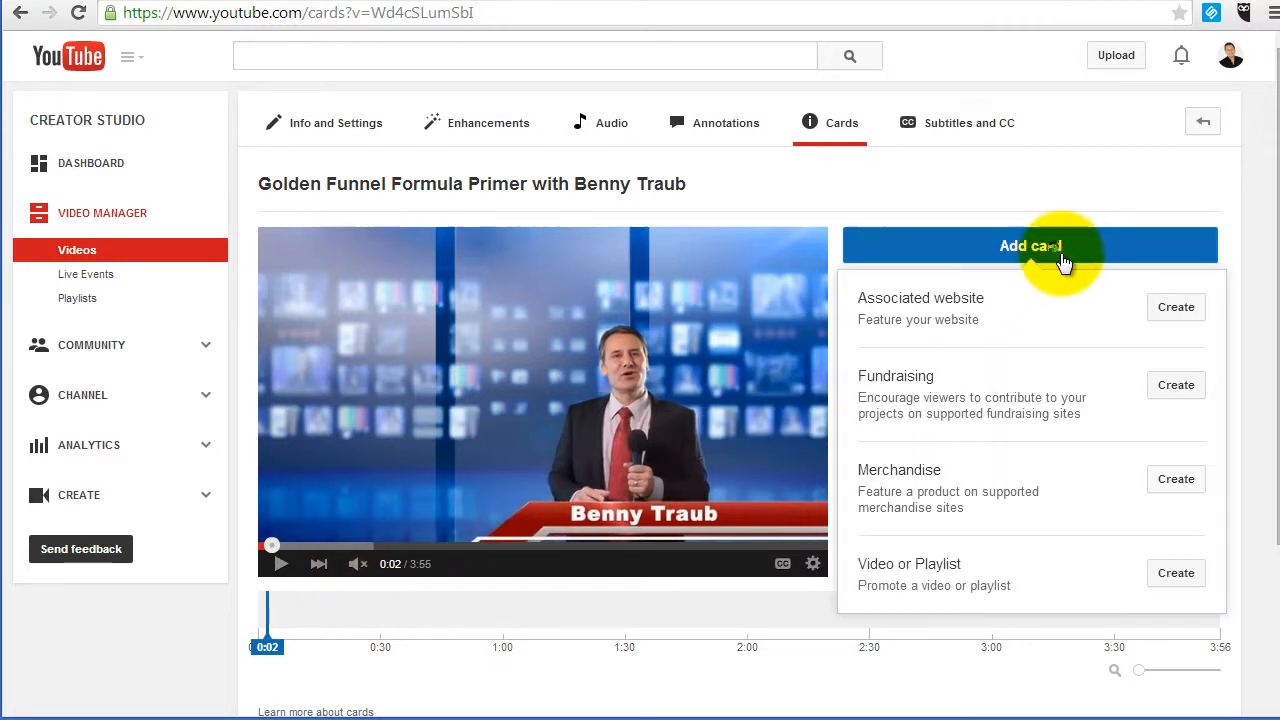
click(1176, 310)
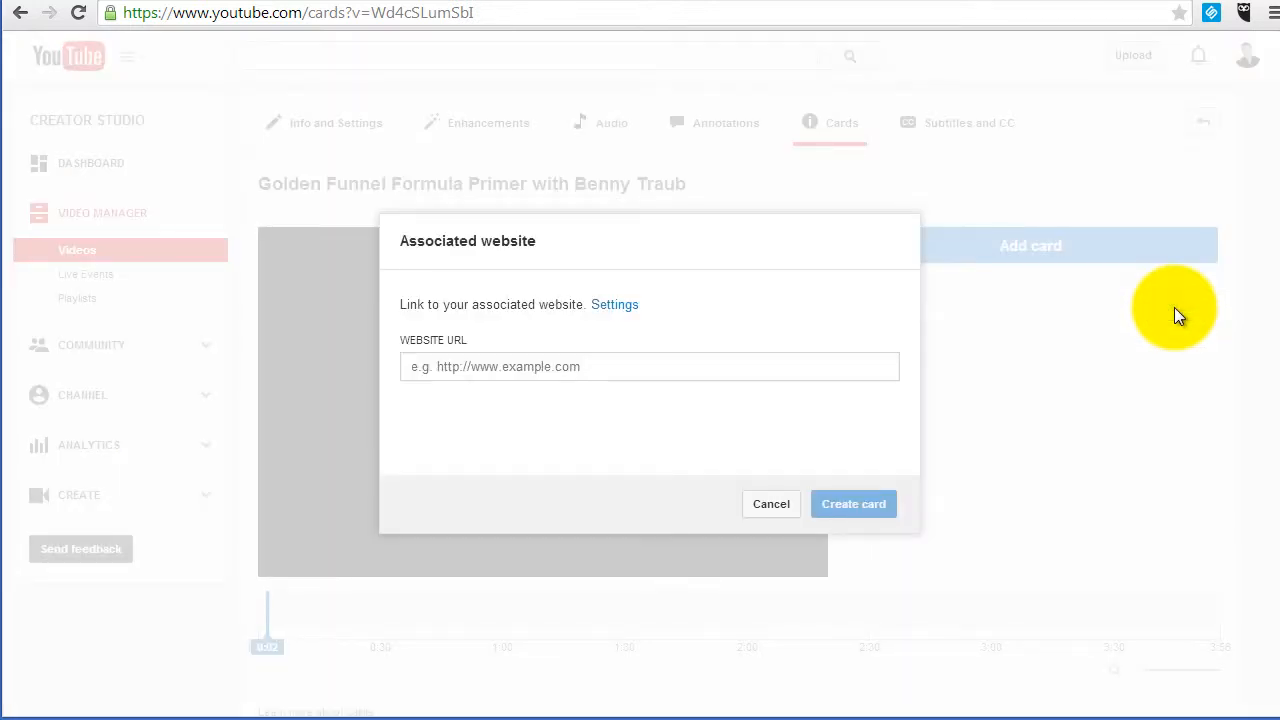
click(771, 506)
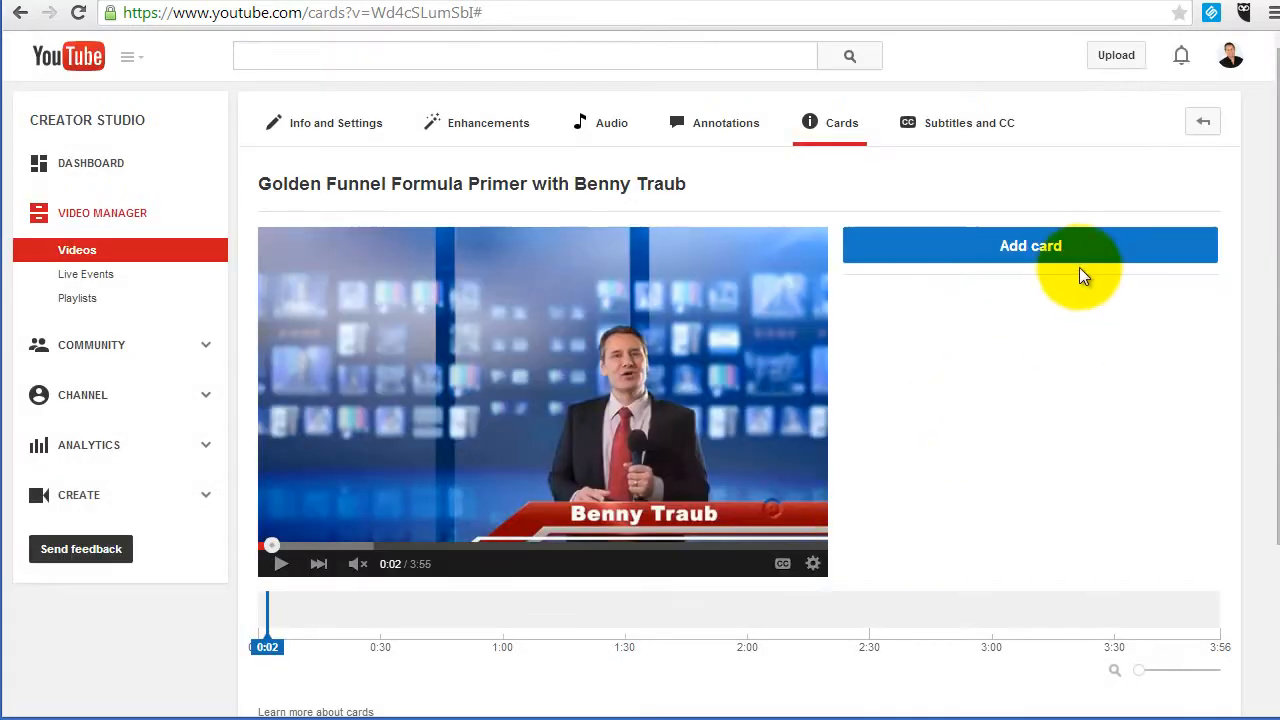
Start a new Associated website card and fill in the channel owner's website URL.
click(1090, 256)
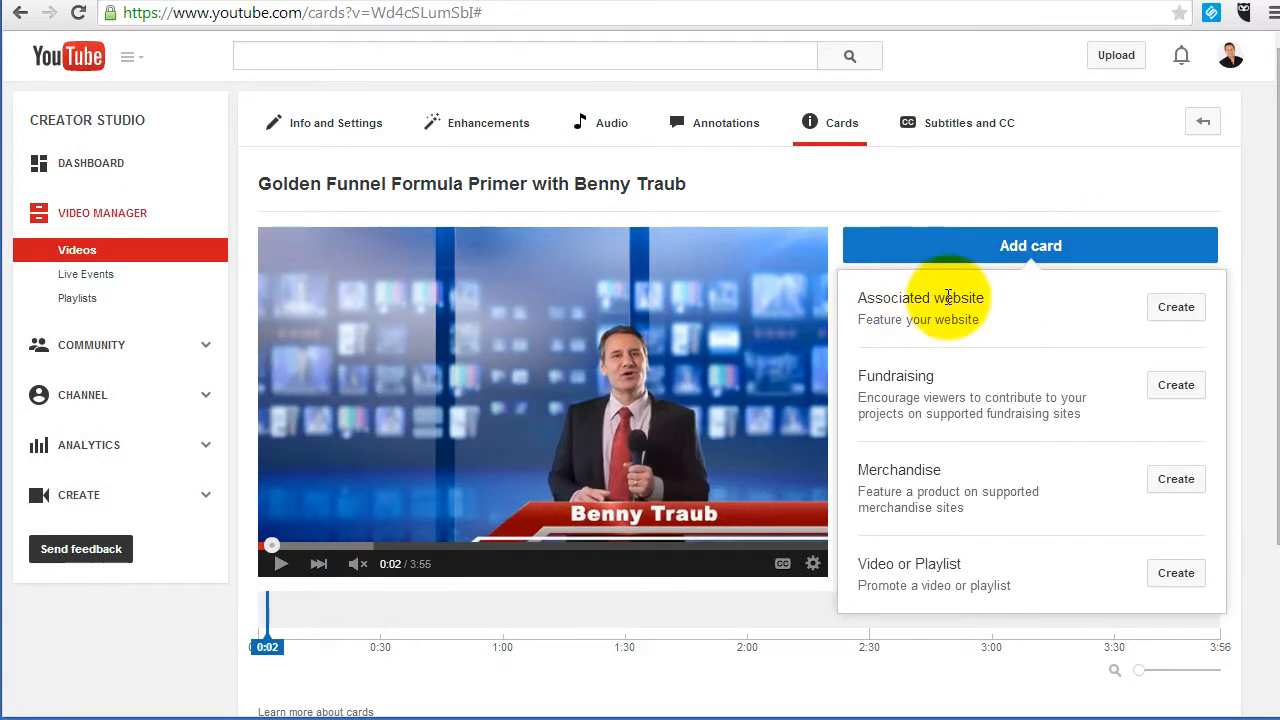
click(1184, 316)
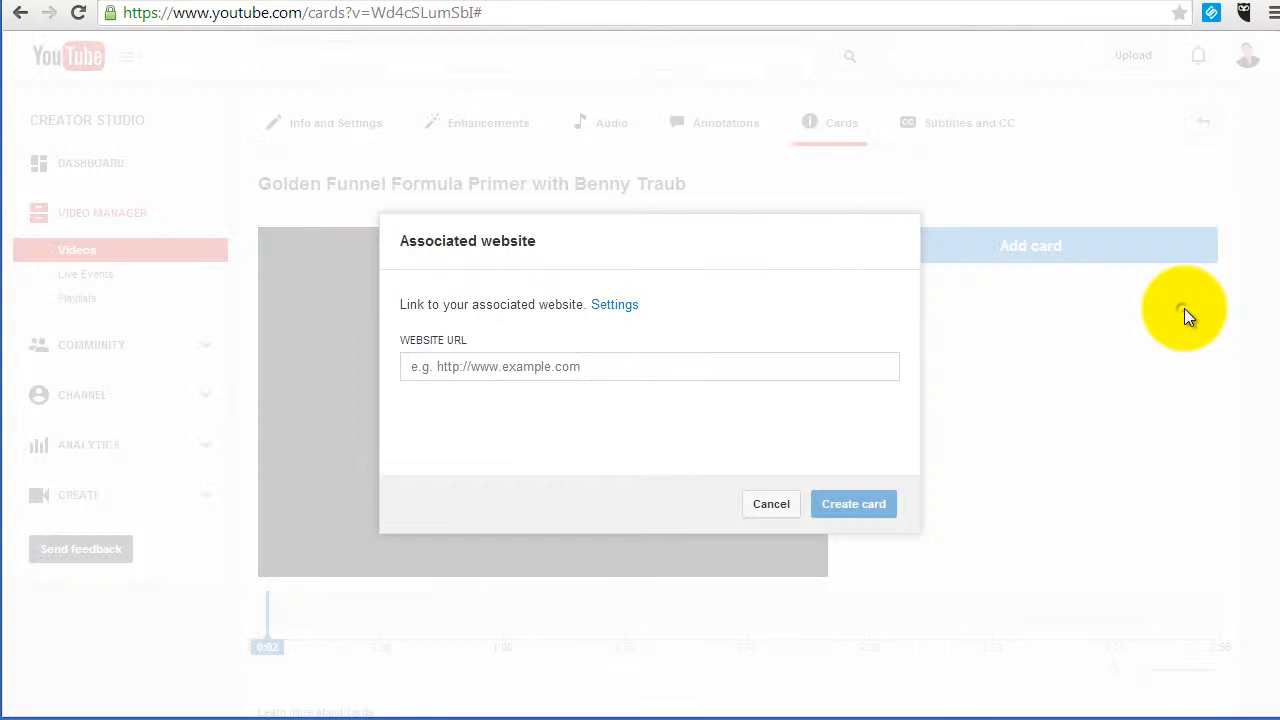
click(562, 366)
text(htt)
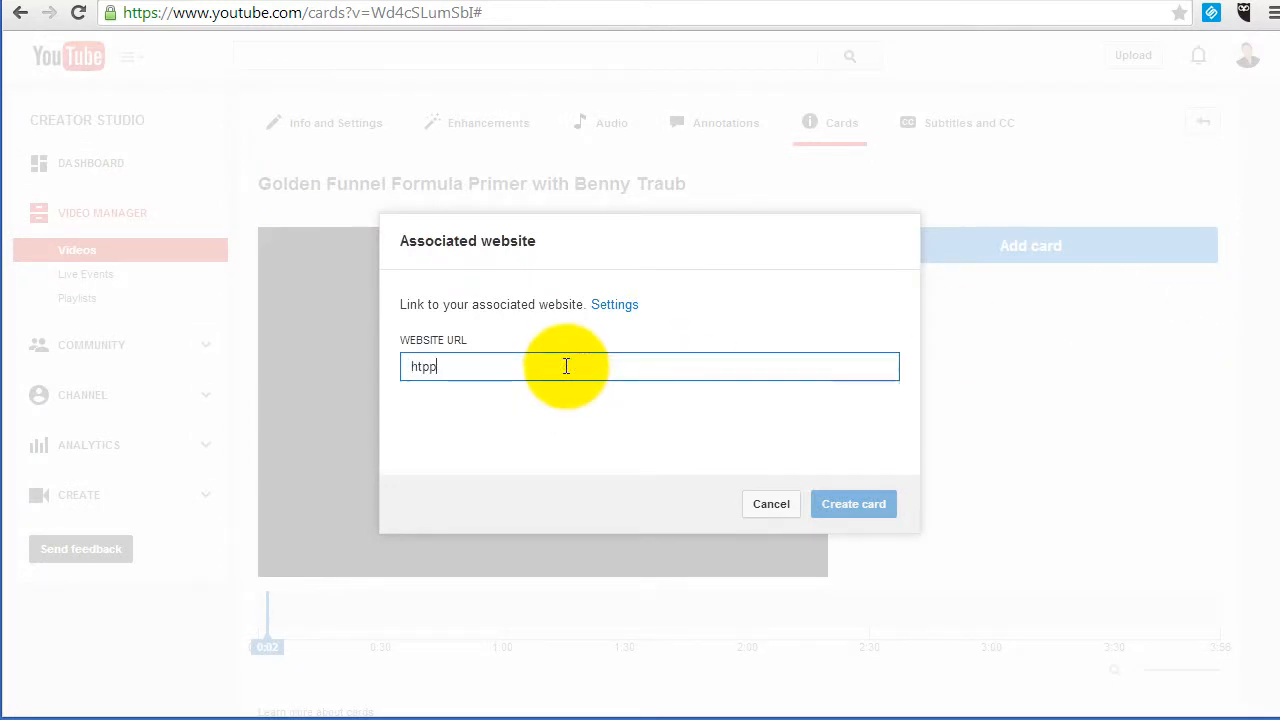
key(BackSpace)
click(500, 393)
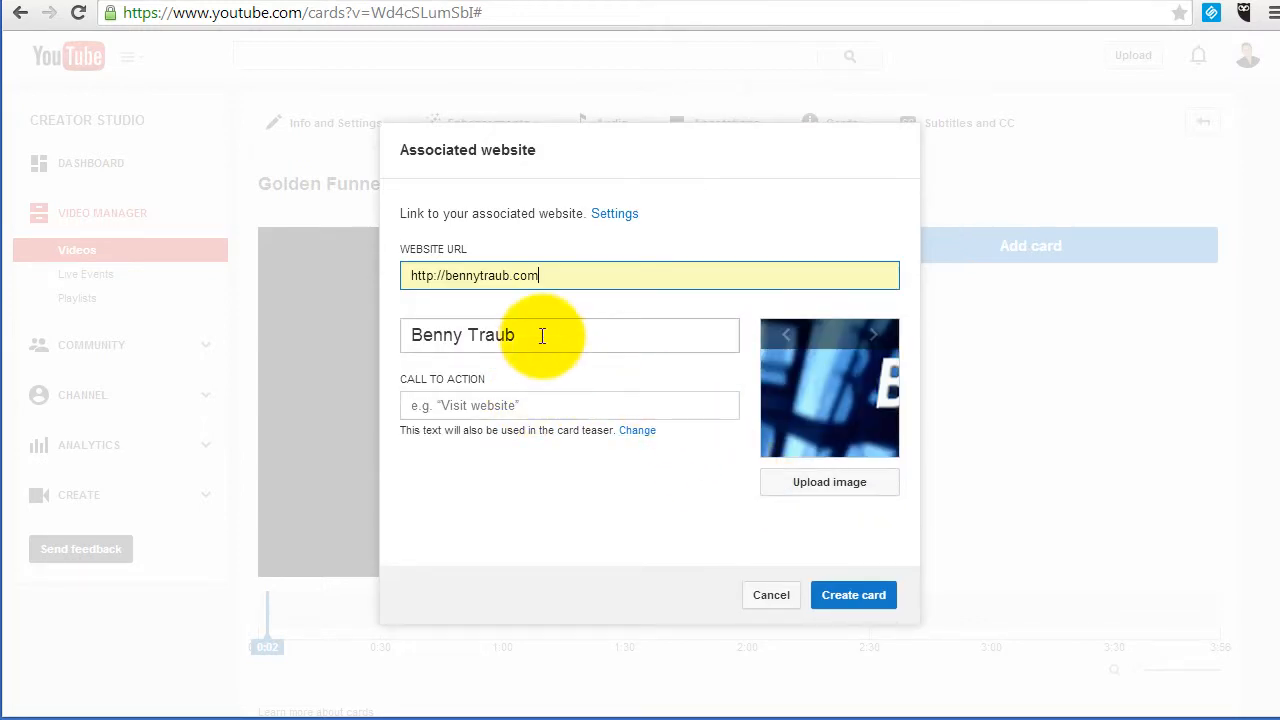
Set the card title to "Want More Free Tutorials?" and the call to action to "See More Free Tutorials...".
triple_click(539, 334)
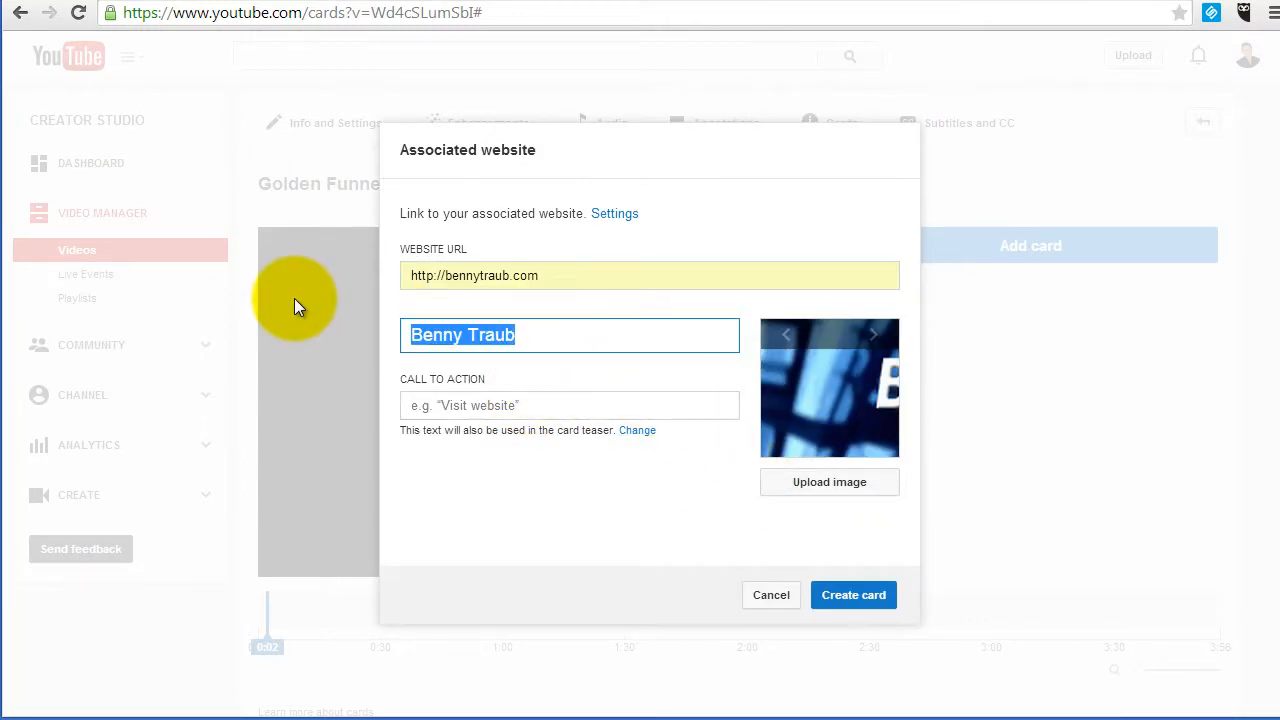
text(Want )
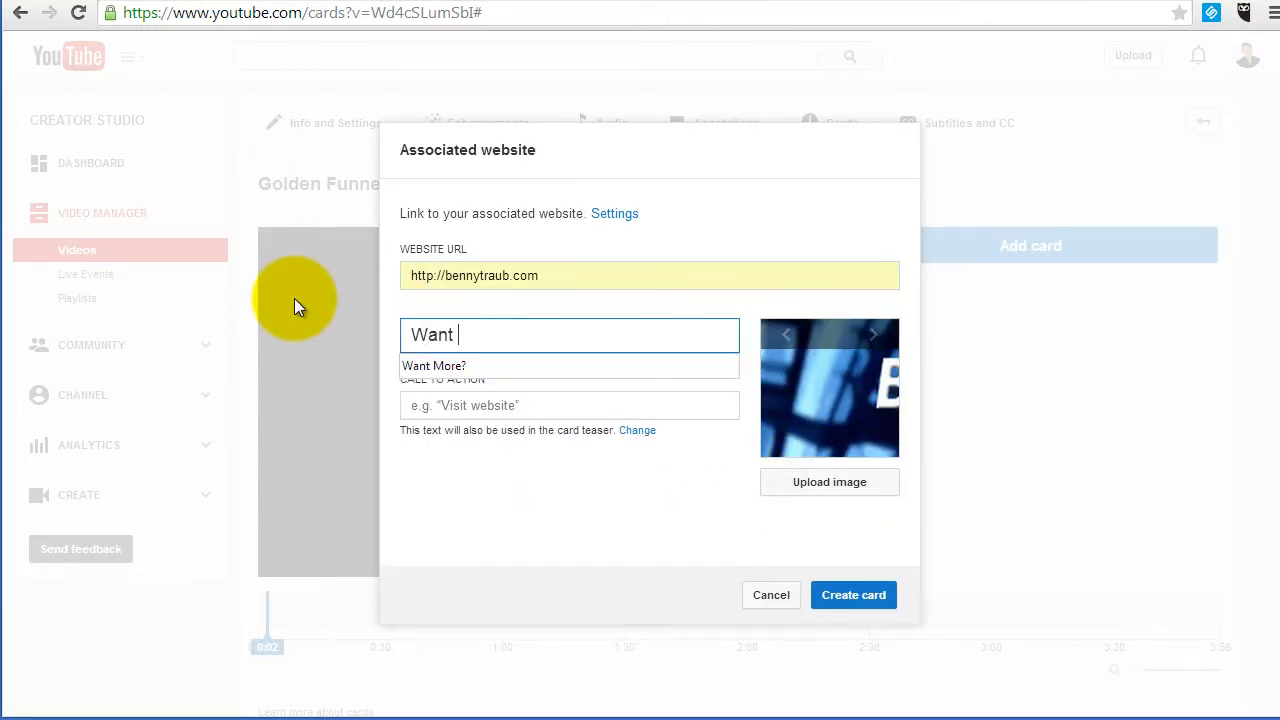
text(More Free Tutorials?)
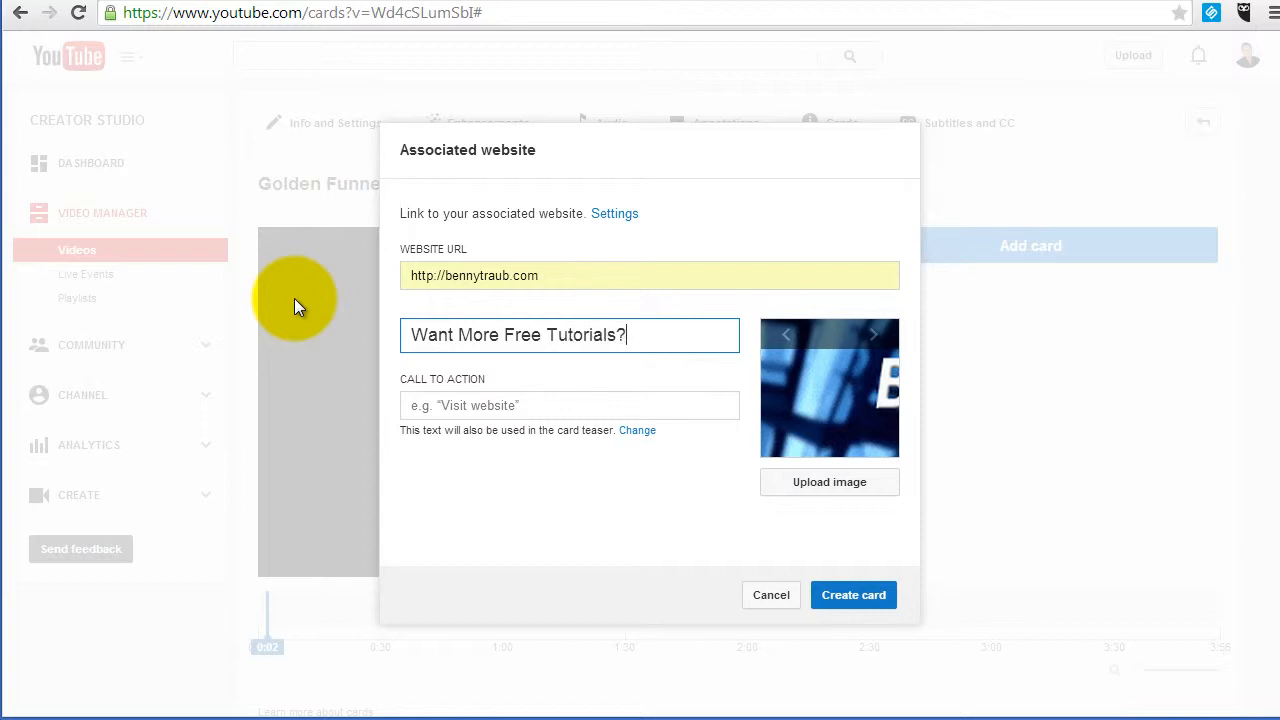
key(Tab)
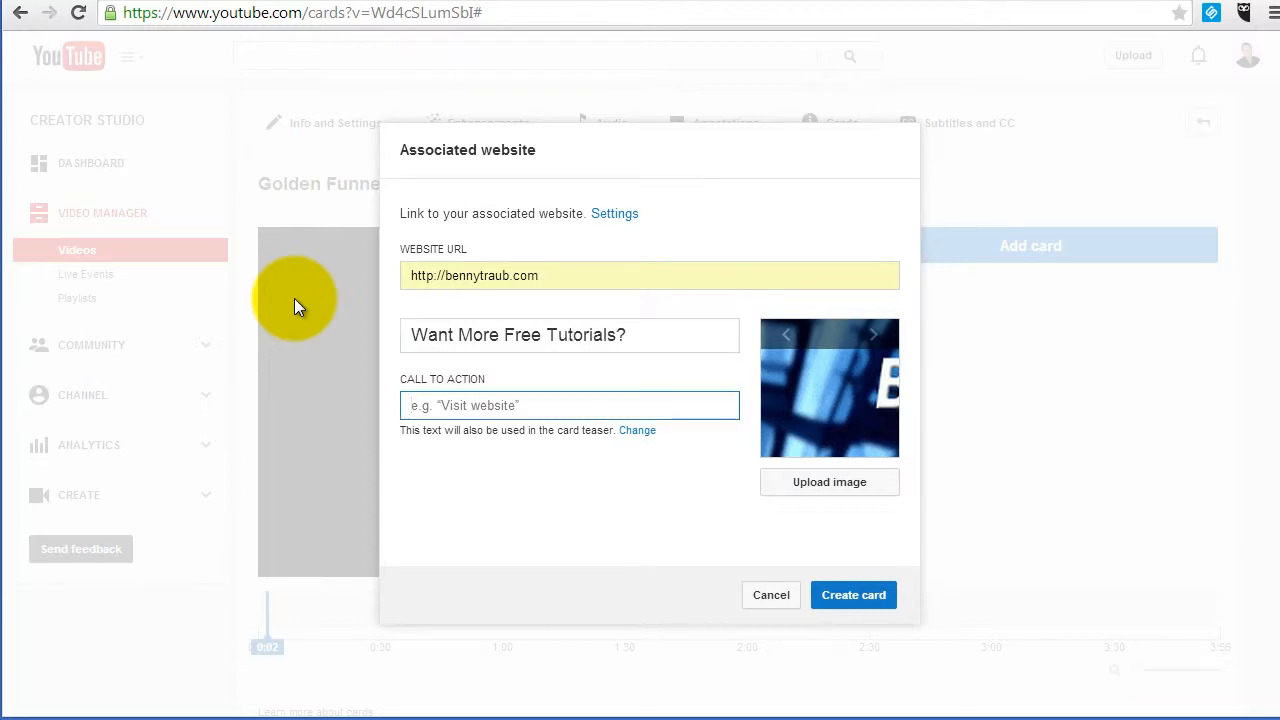
text(See)
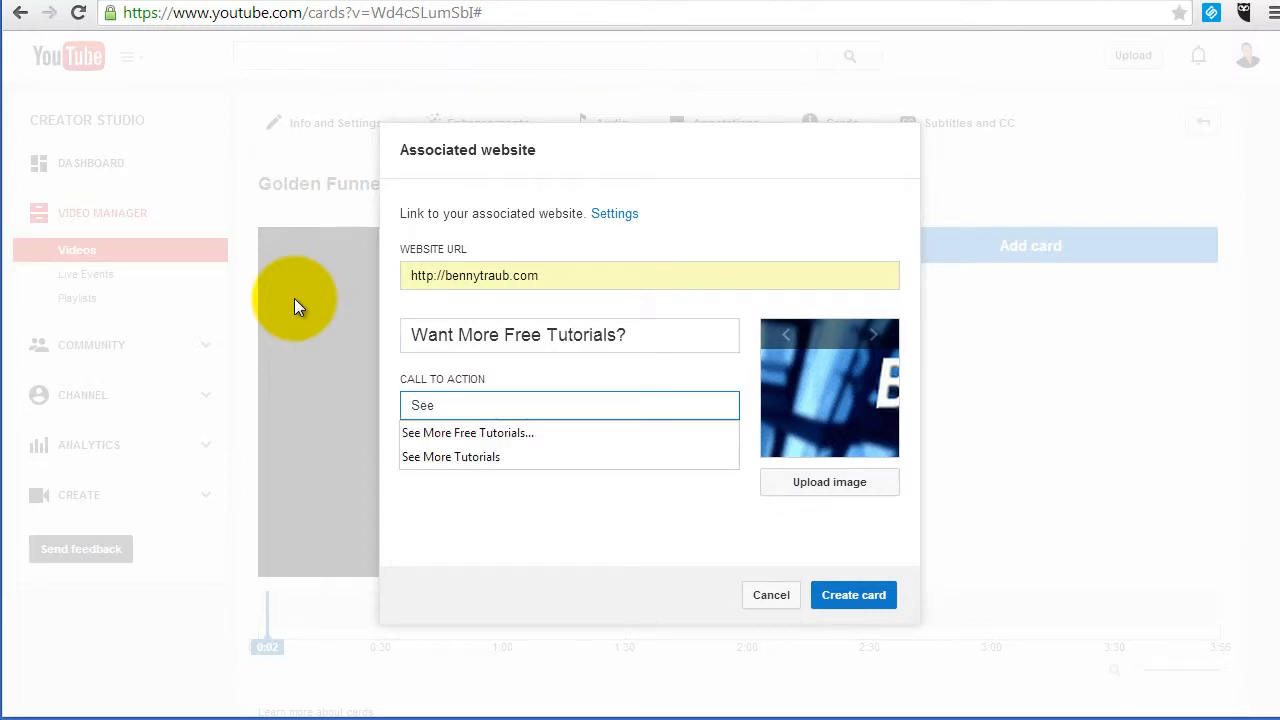
click(508, 434)
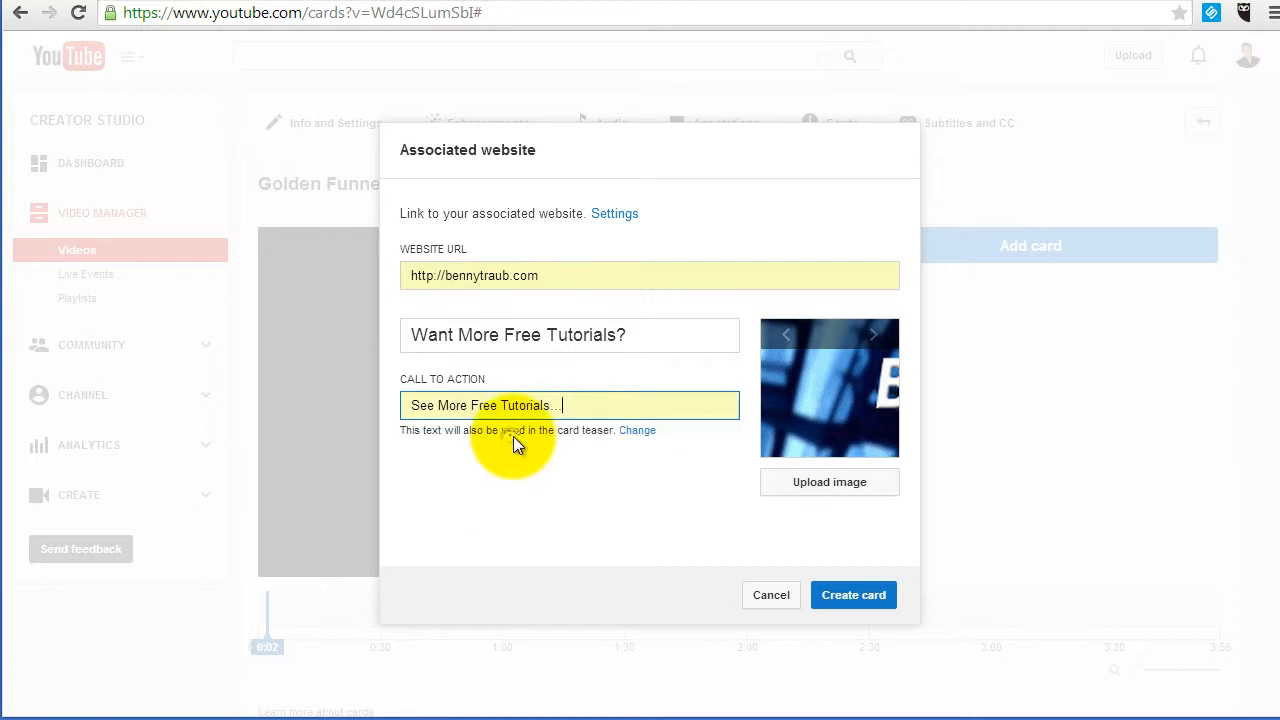
drag(589, 403, 409, 406)
click(600, 404)
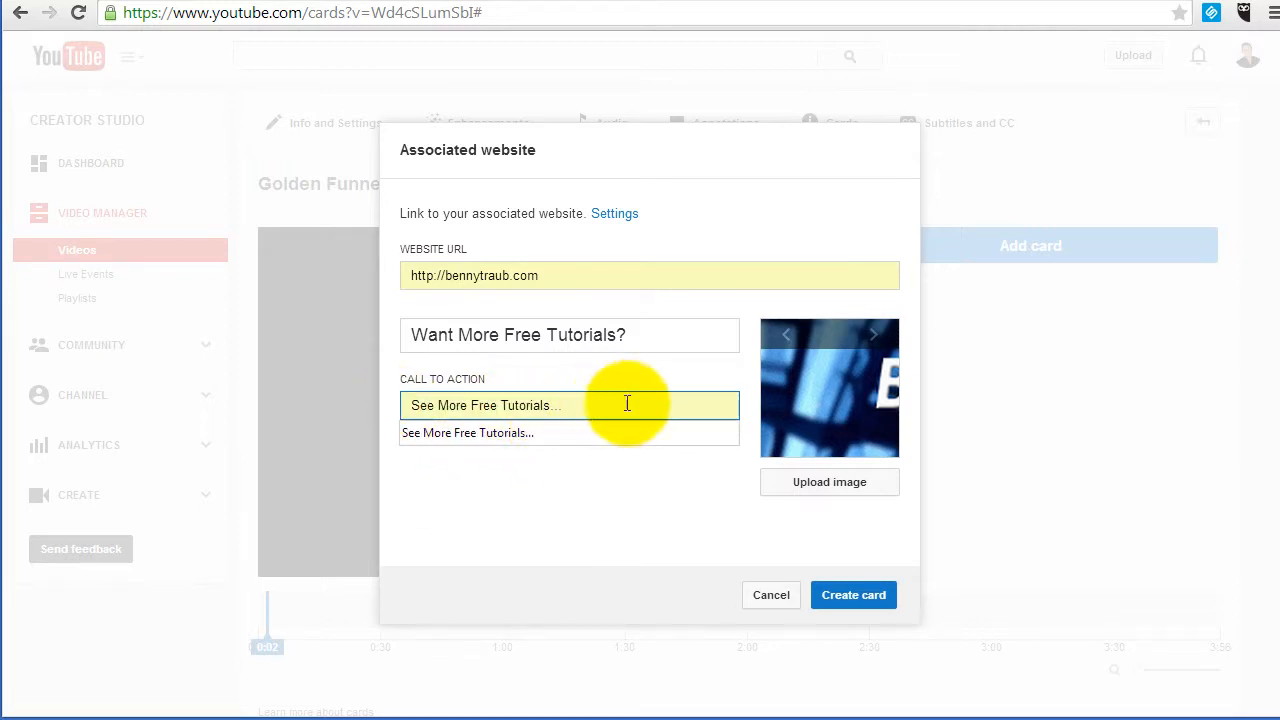
Upload free-seal.png as the card image and create the card.
click(818, 477)
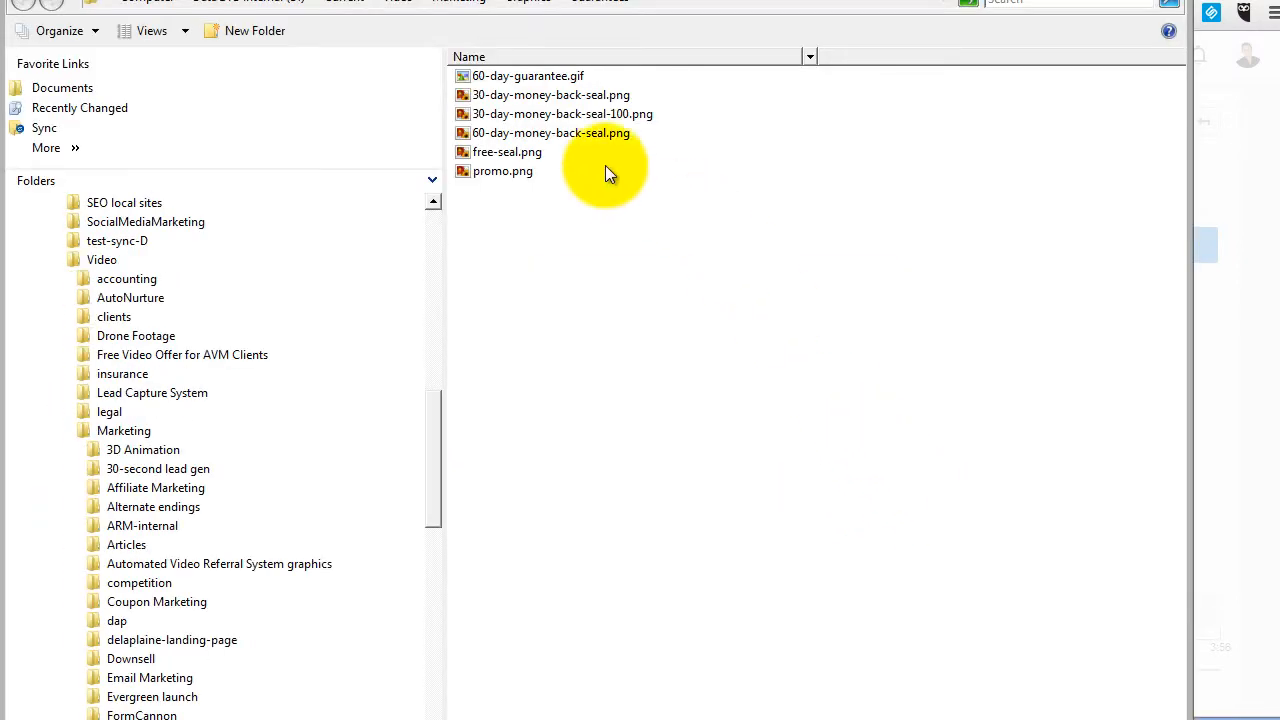
click(507, 152)
key(Return)
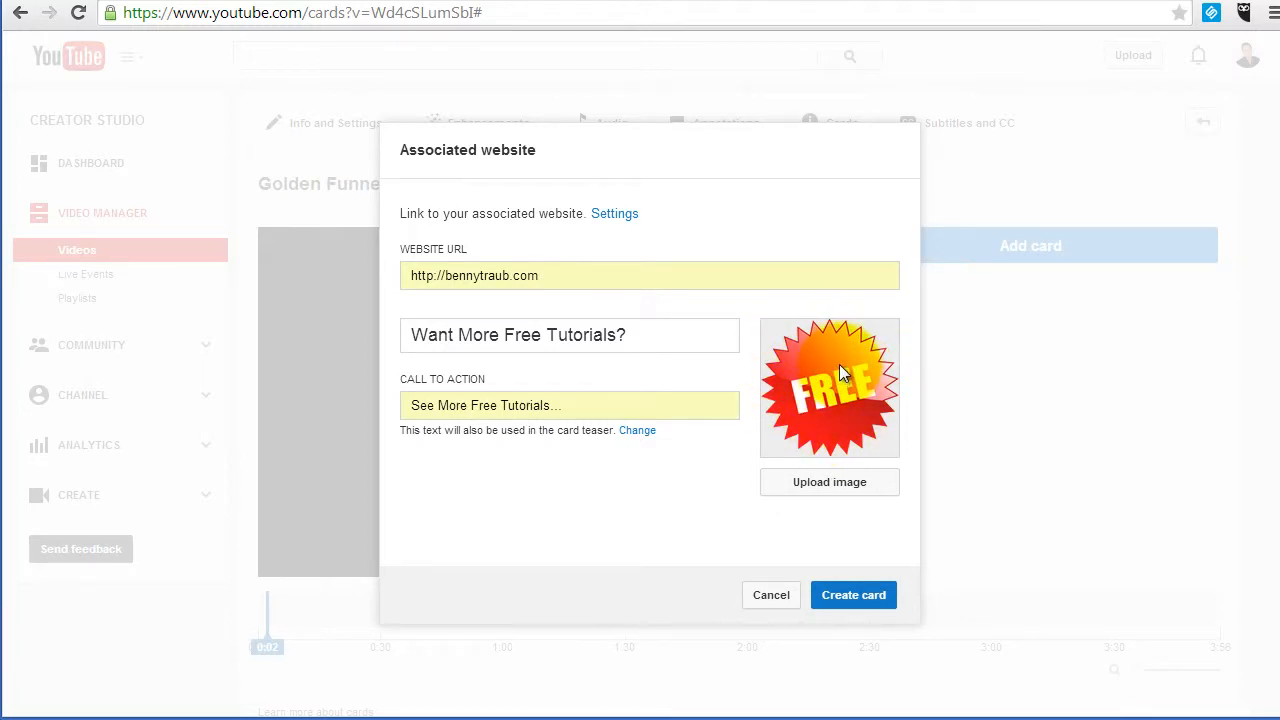
click(852, 595)
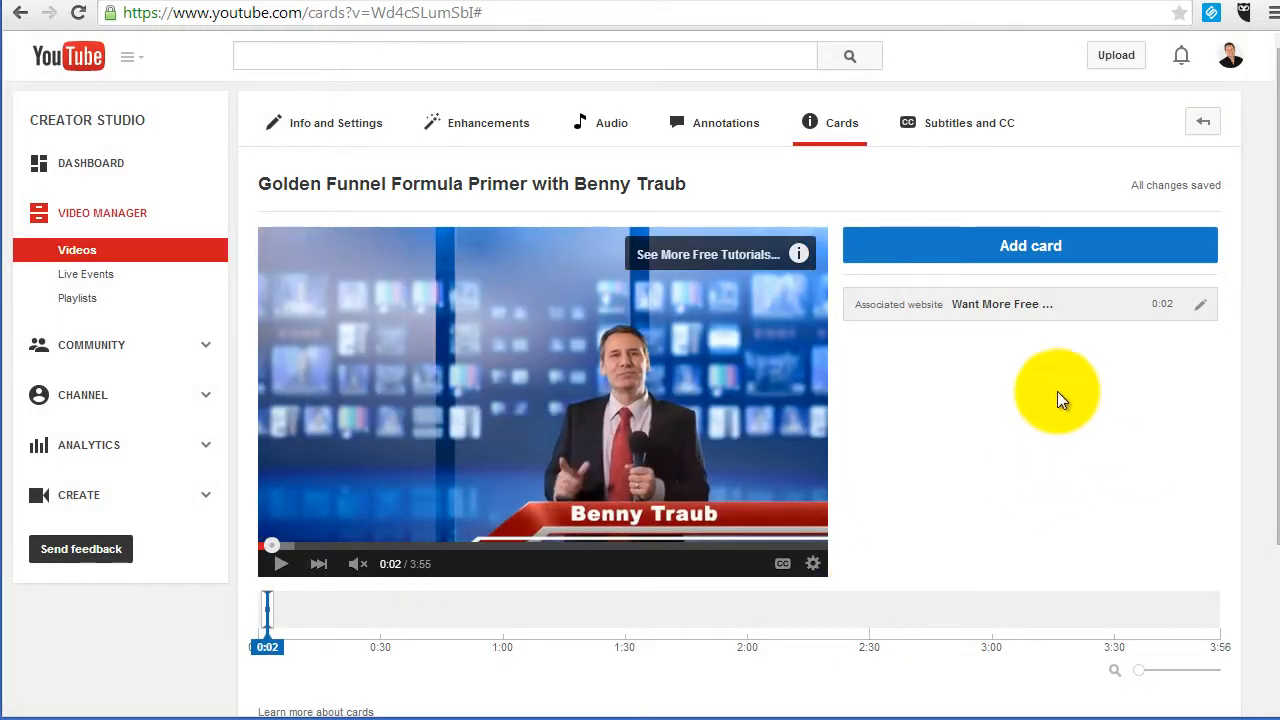
Play the Golden Funnel Formula Primer video on its watch page, expand the info card to preview it, and close it.
click(105, 219)
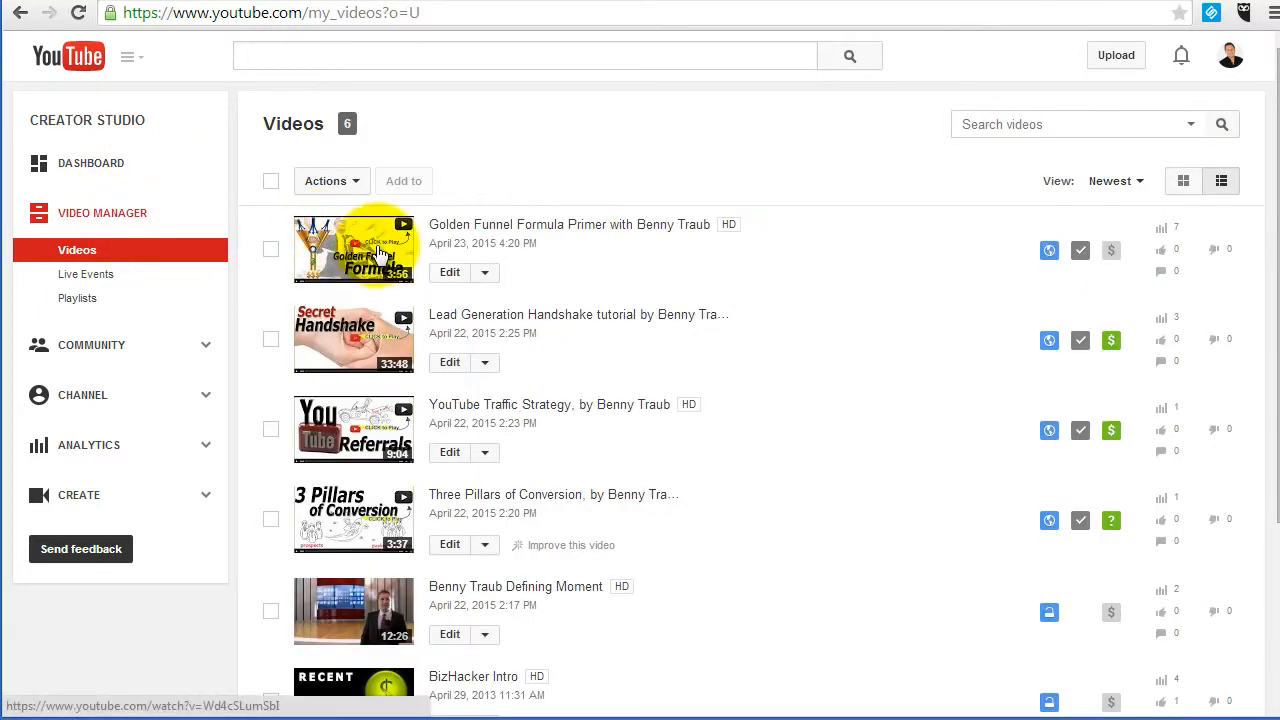
click(376, 248)
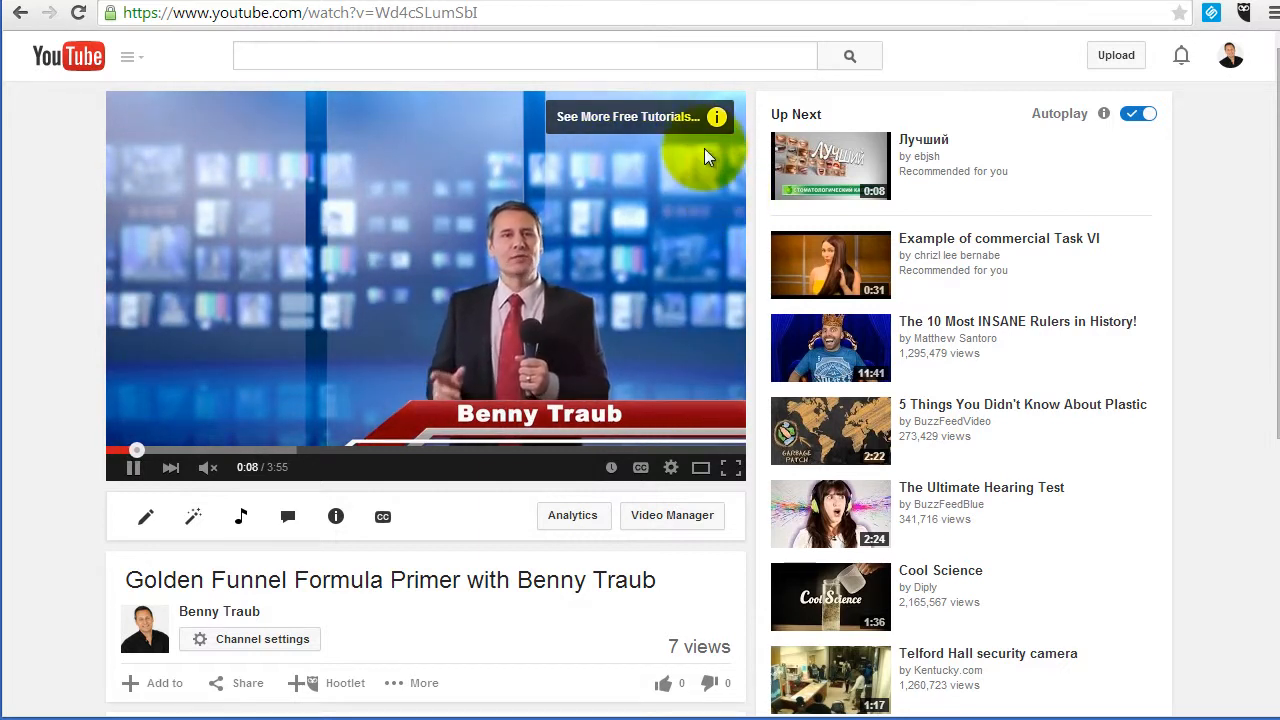
click(718, 120)
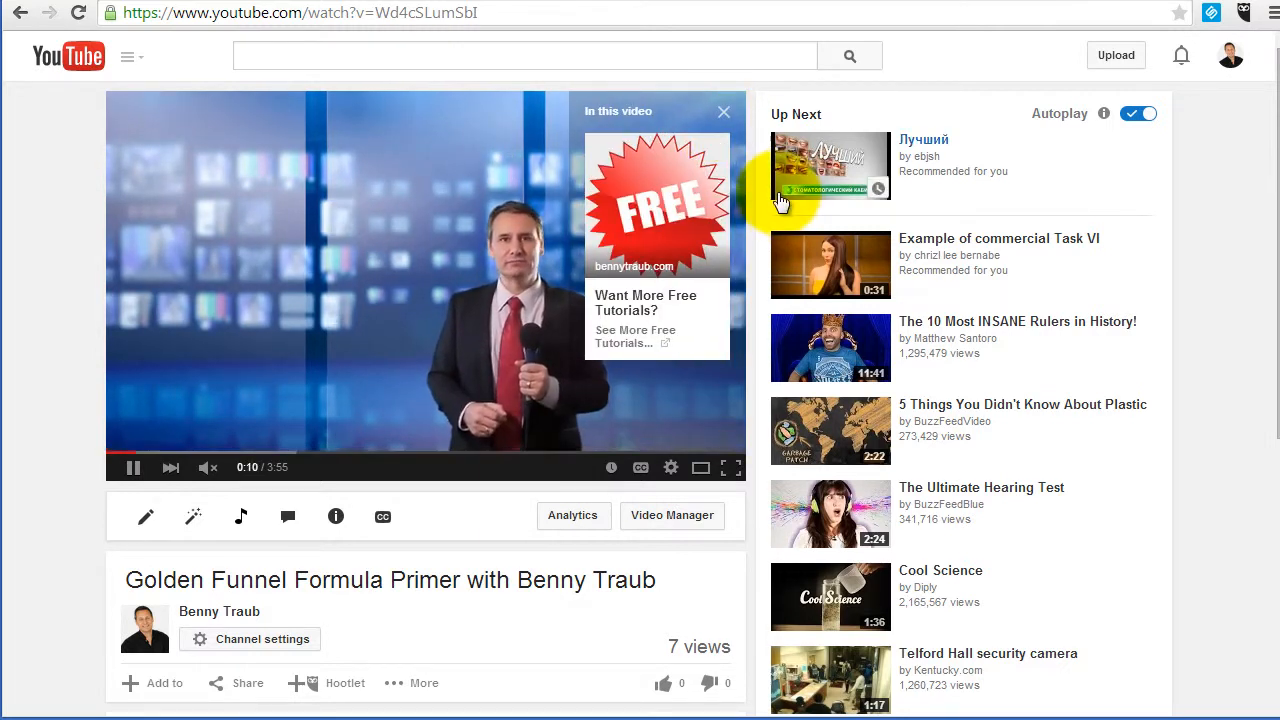
click(725, 115)
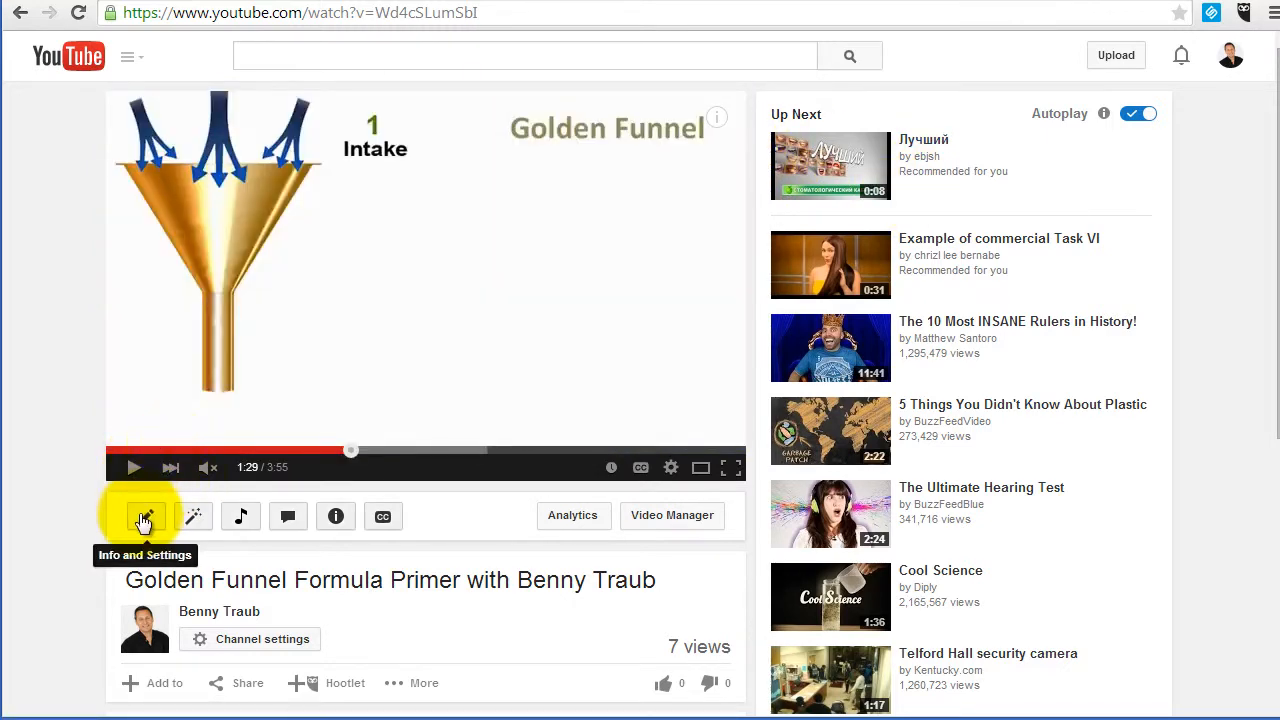
Open the Annotations editor for the Golden Funnel Formula Primer video, with the player and timeline in view.
click(147, 517)
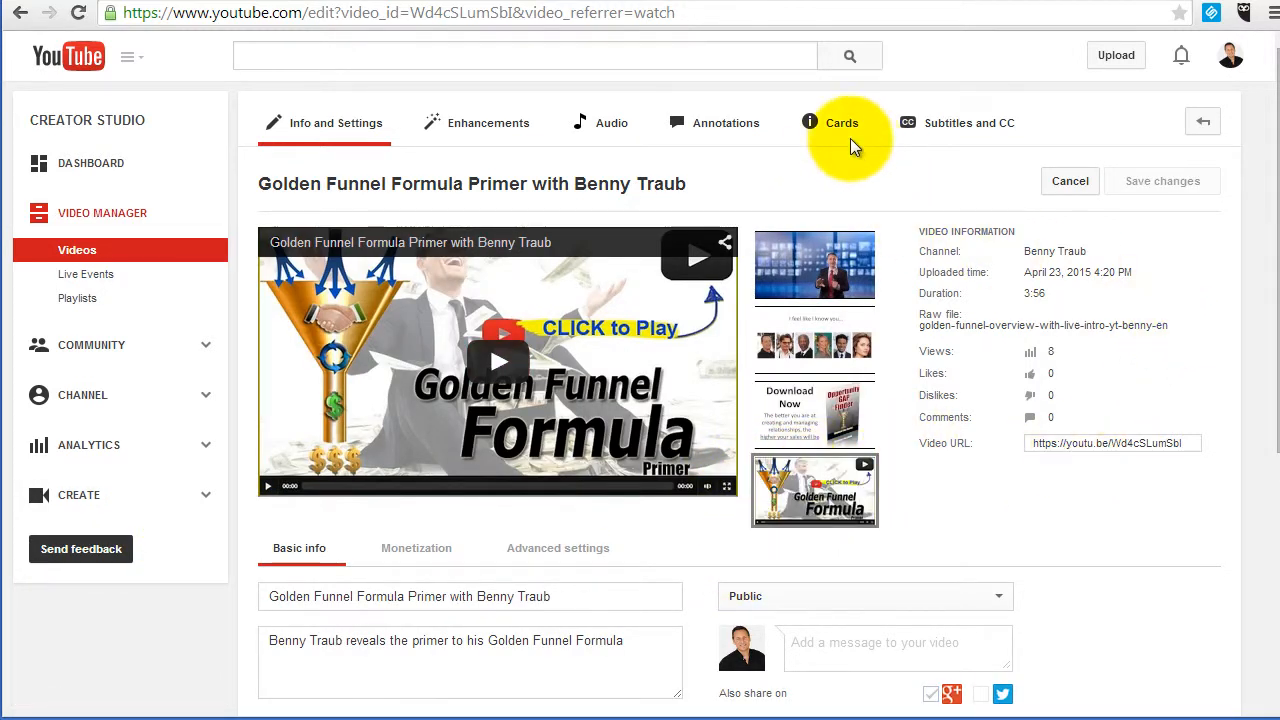
click(721, 130)
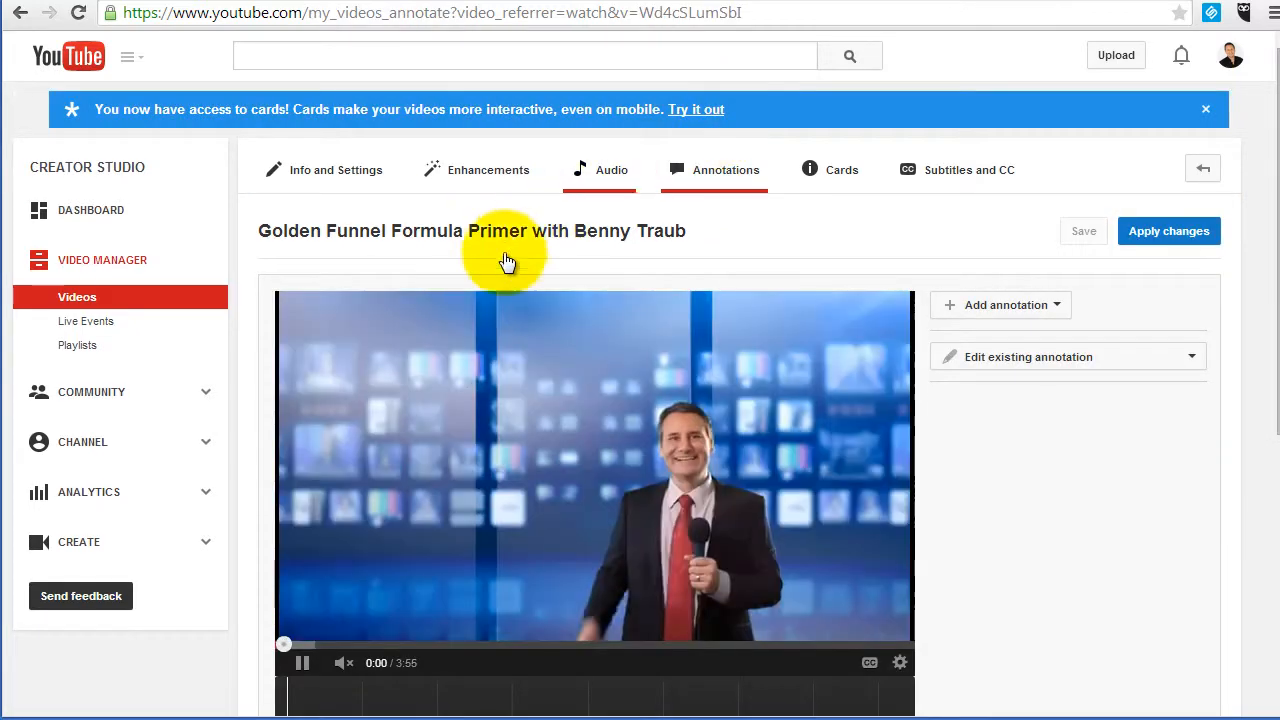
scroll(1255, 245, down, 2)
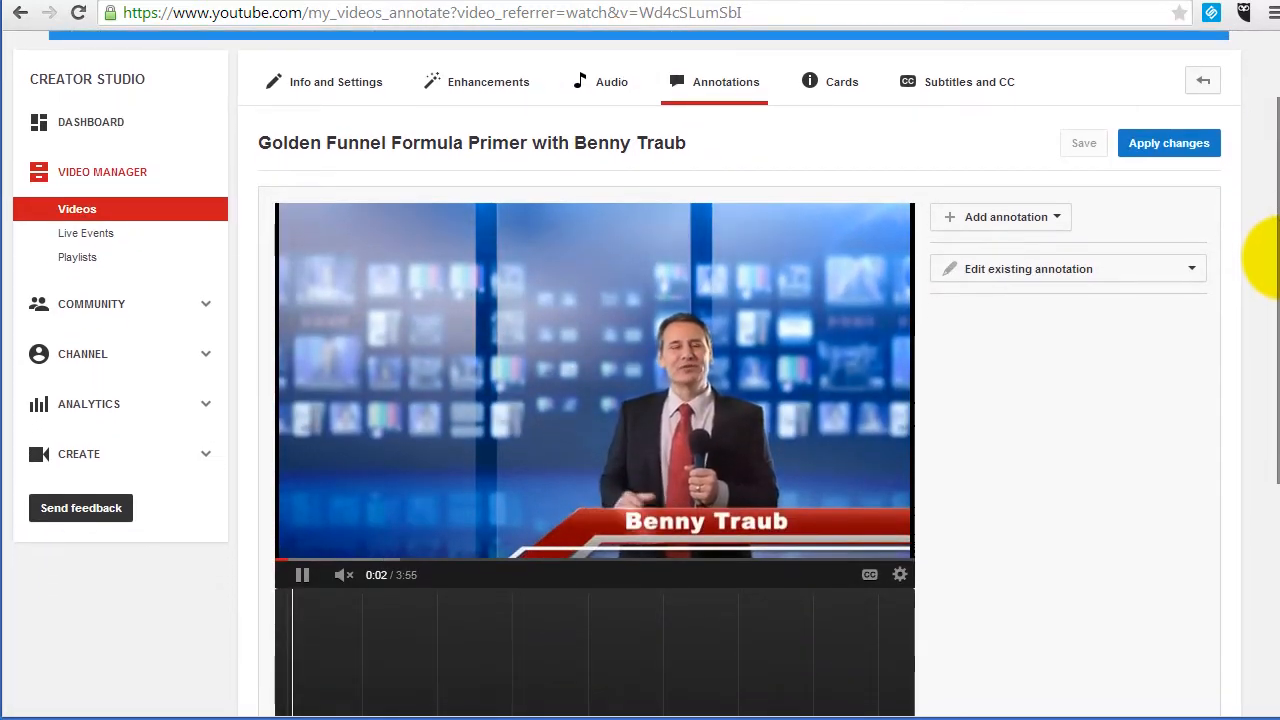
scroll(1262, 275, down, 2)
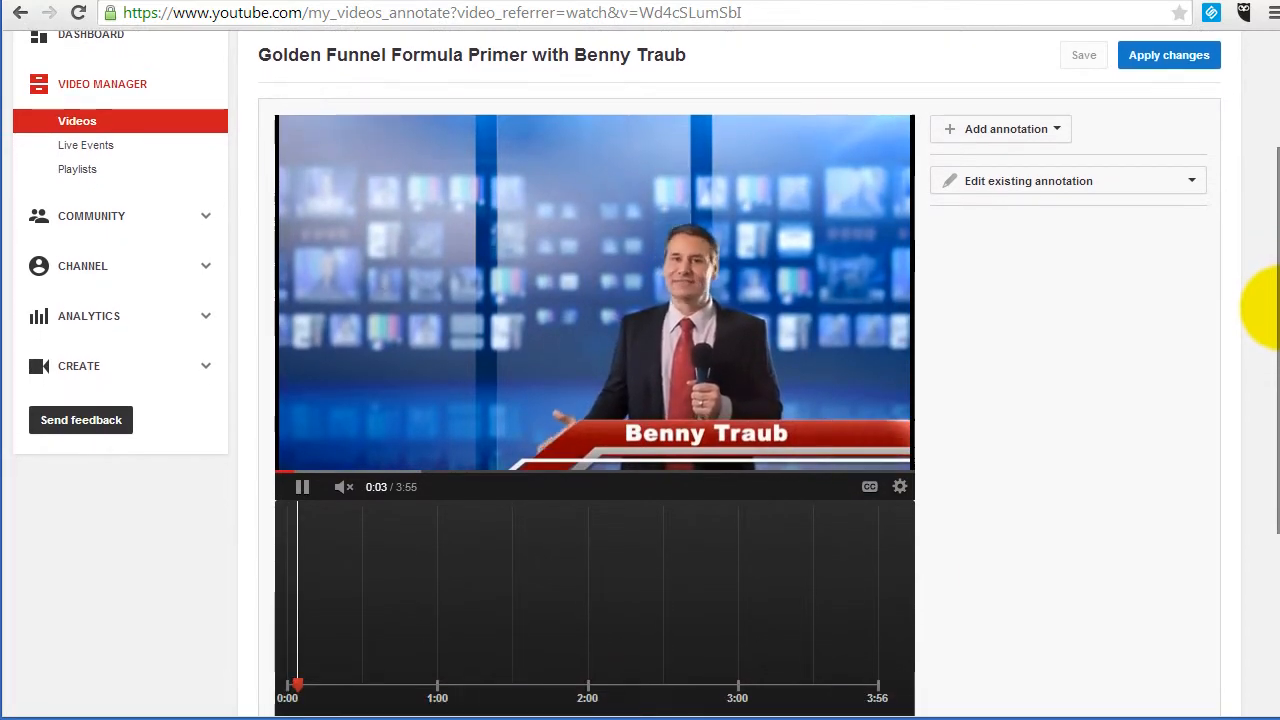
drag(1279, 307, 1279, 320)
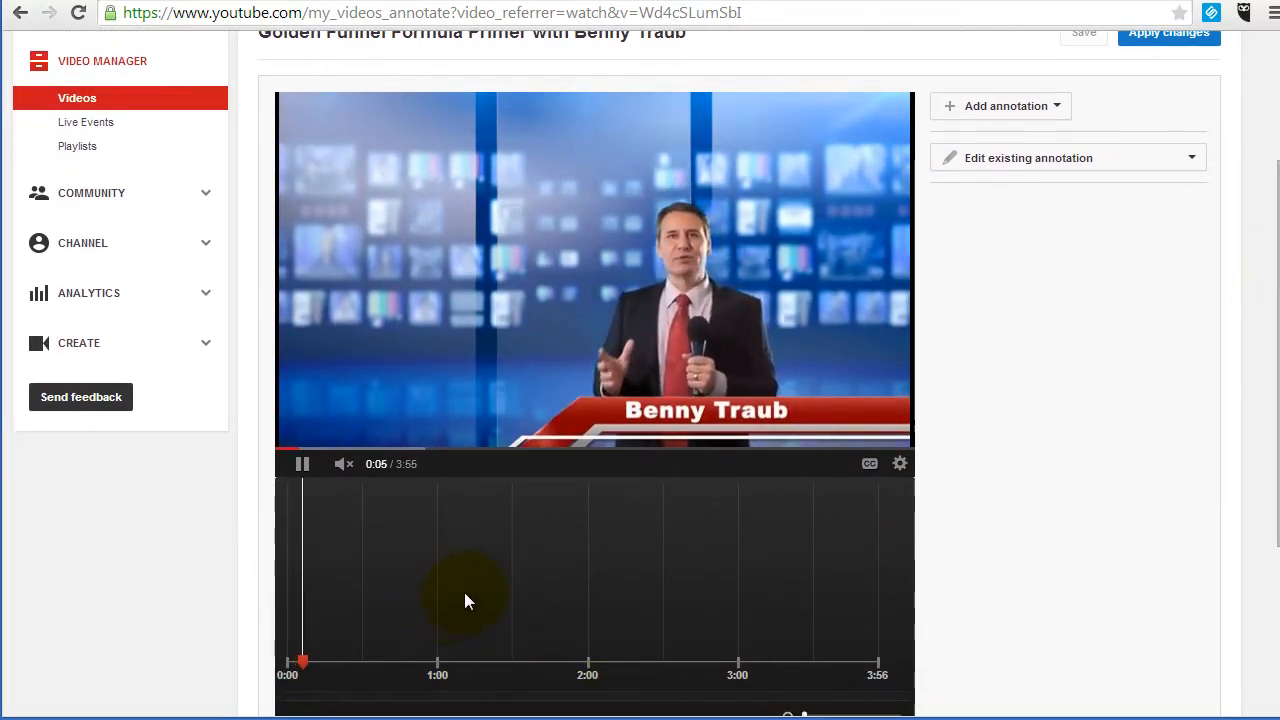
Find the start of the closing screen with the website address and pause the video there, at 3:40.
click(579, 446)
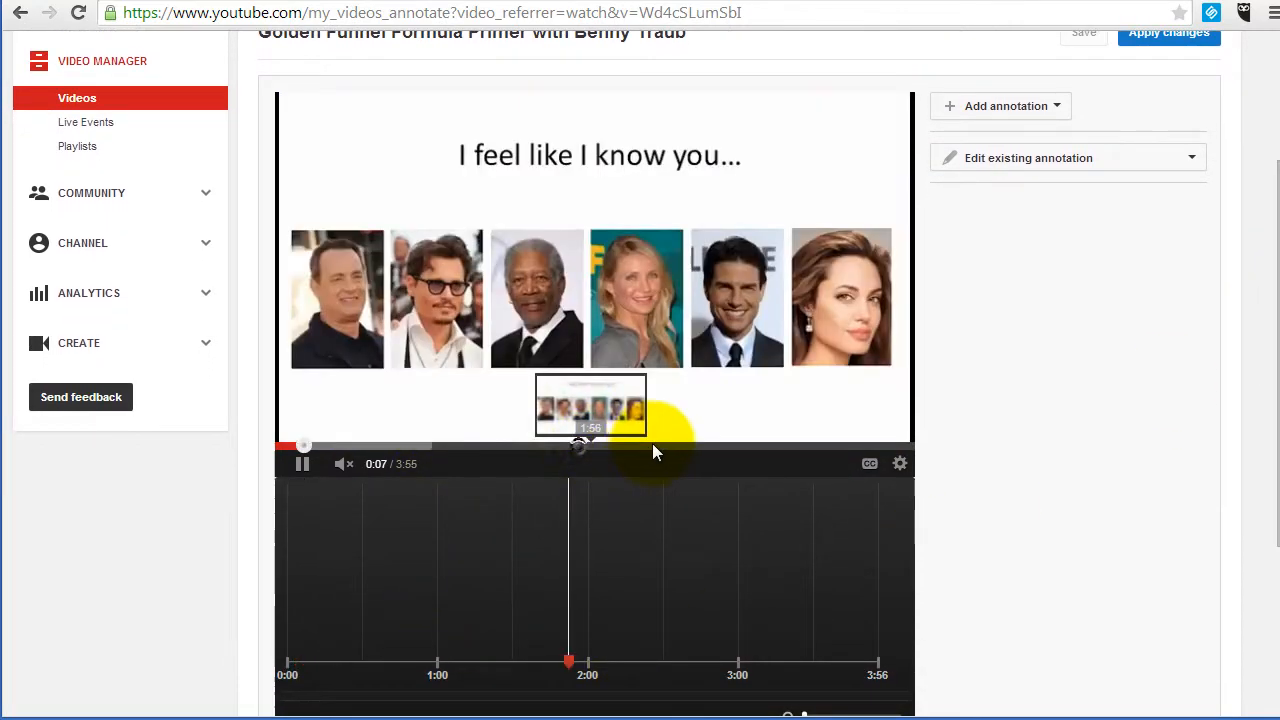
click(731, 446)
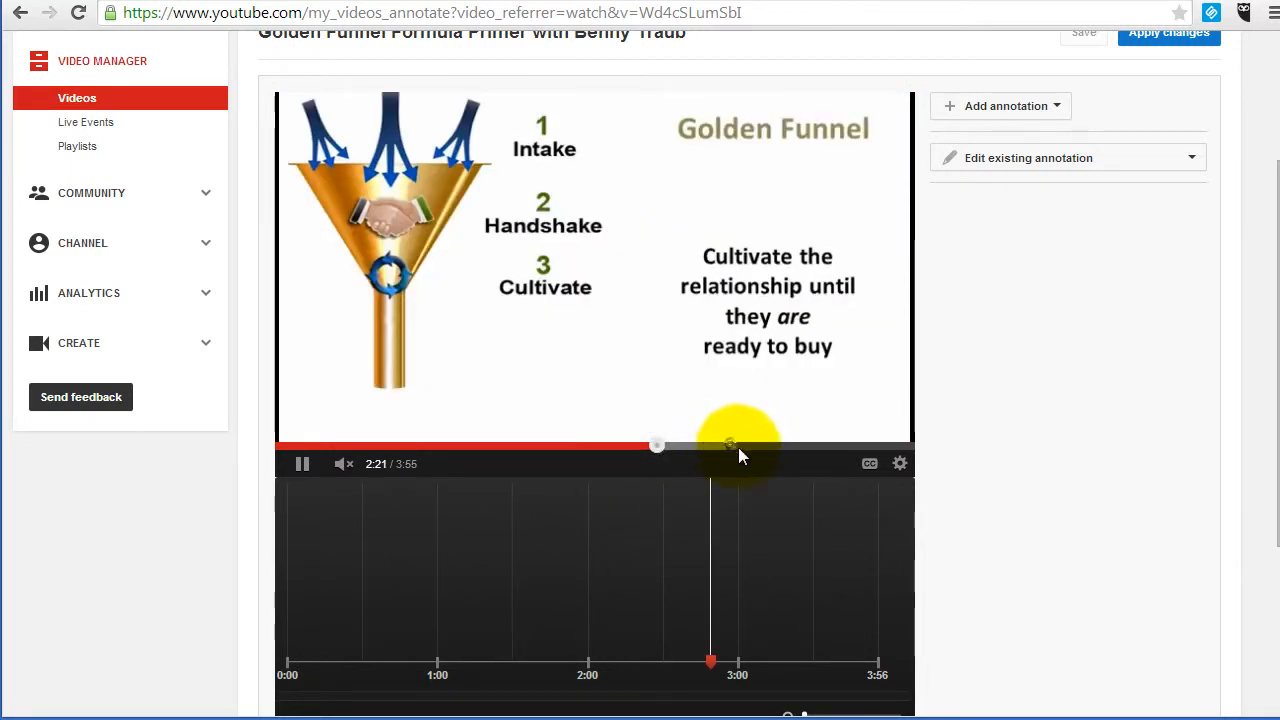
click(806, 446)
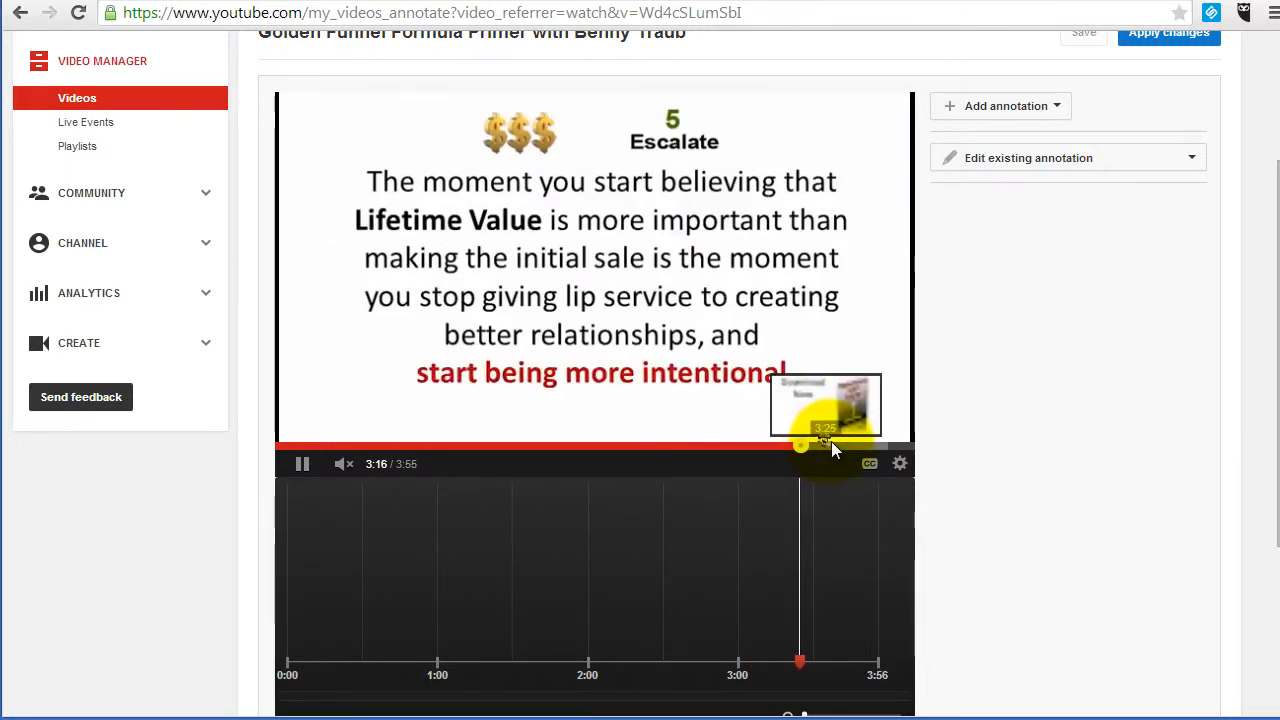
click(831, 446)
click(848, 446)
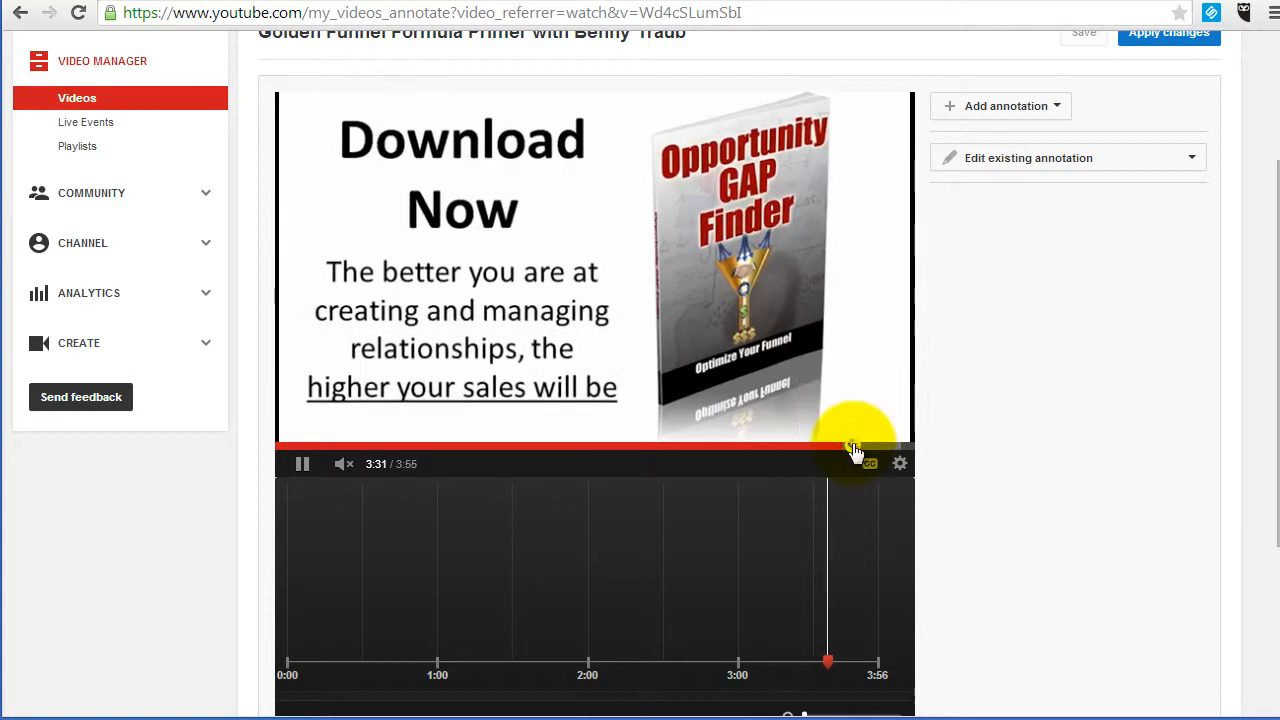
click(867, 446)
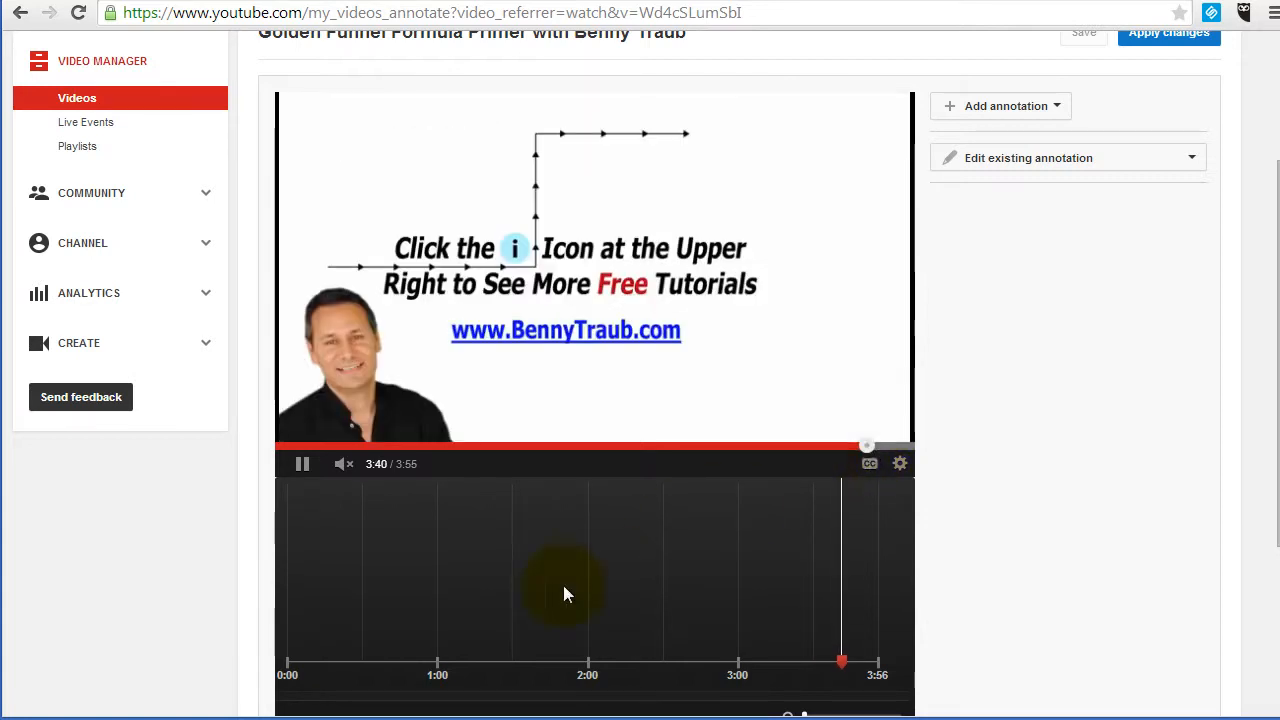
click(302, 464)
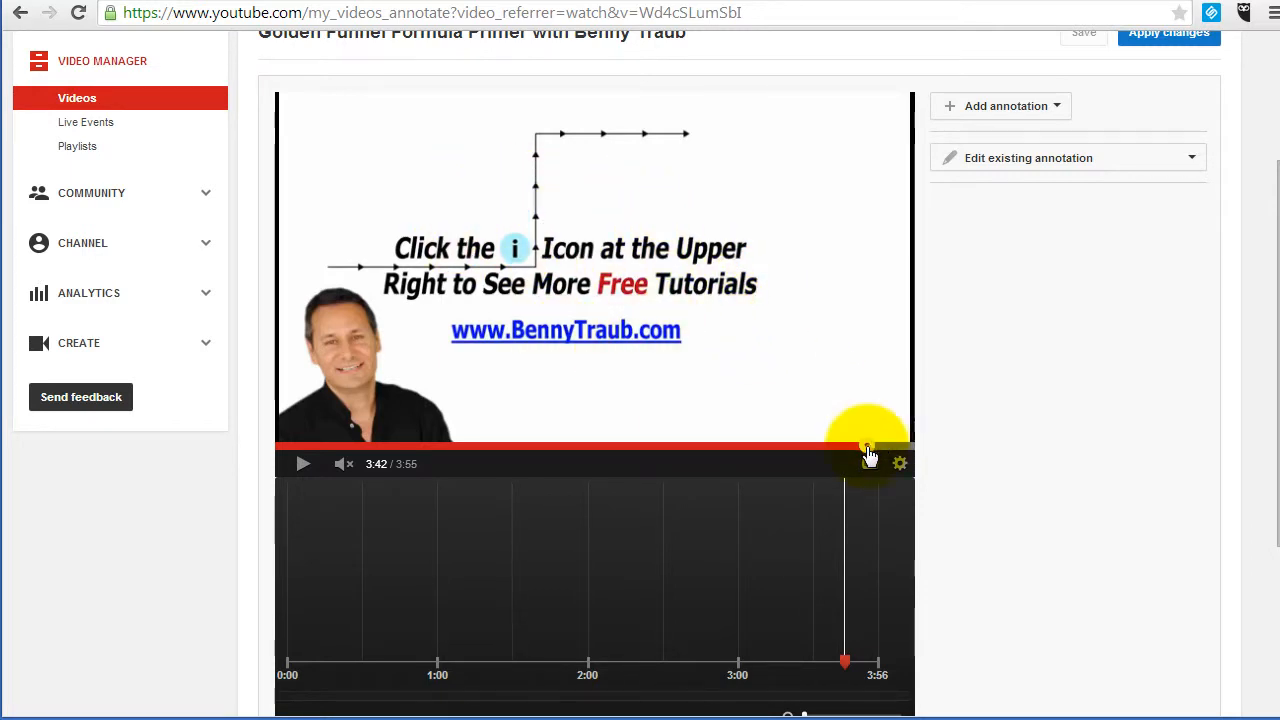
drag(867, 448, 866, 452)
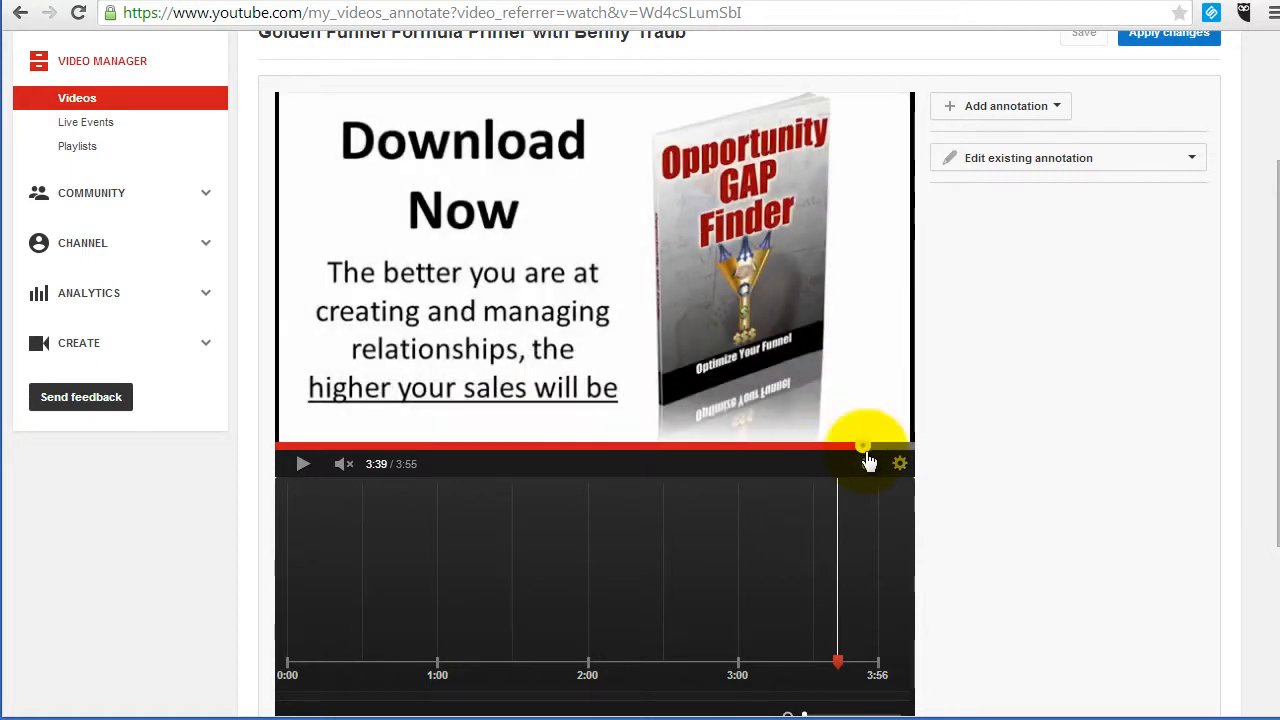
click(304, 466)
click(304, 466)
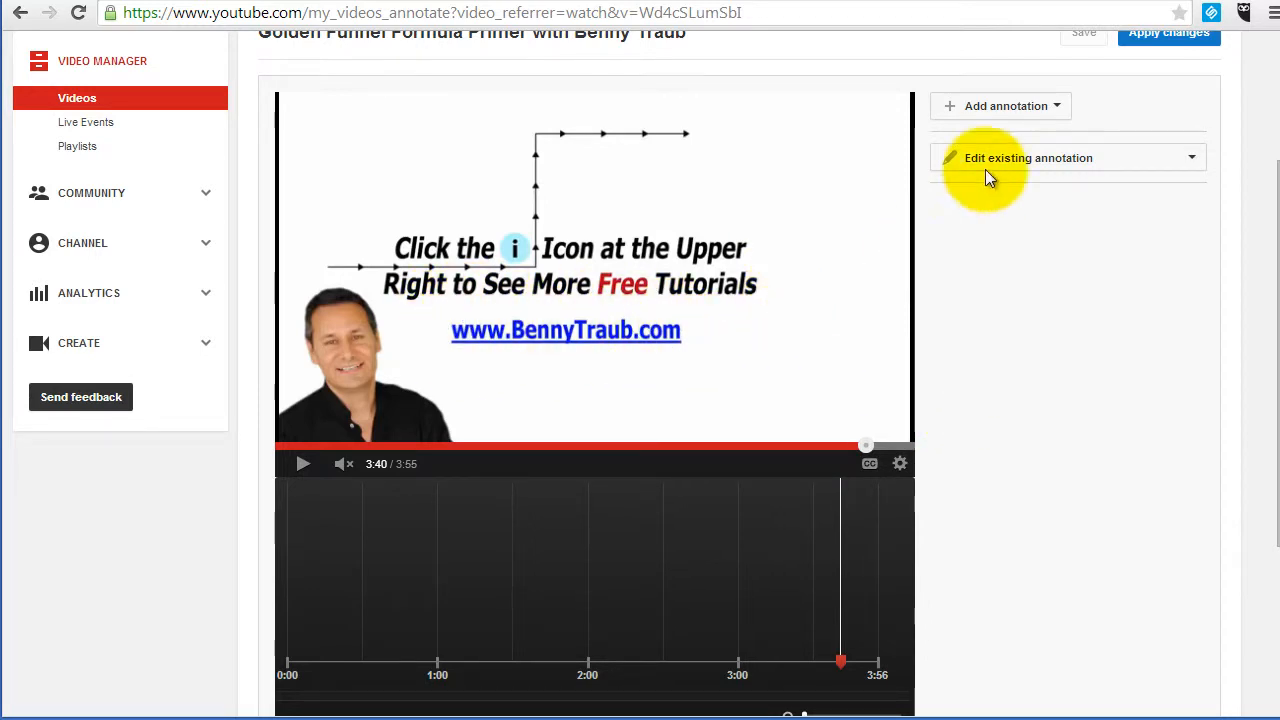
Add a Spotlight annotation with no background color, fitted around the website address on the closing screen.
click(1006, 110)
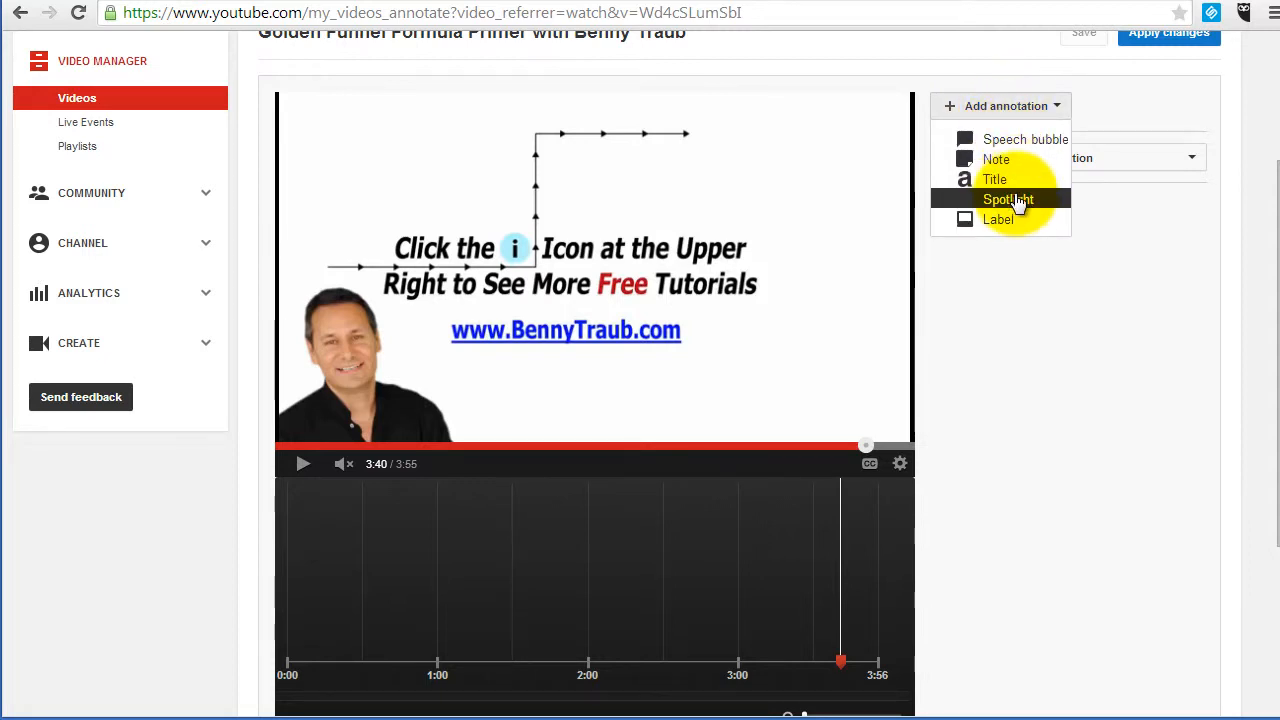
click(1017, 205)
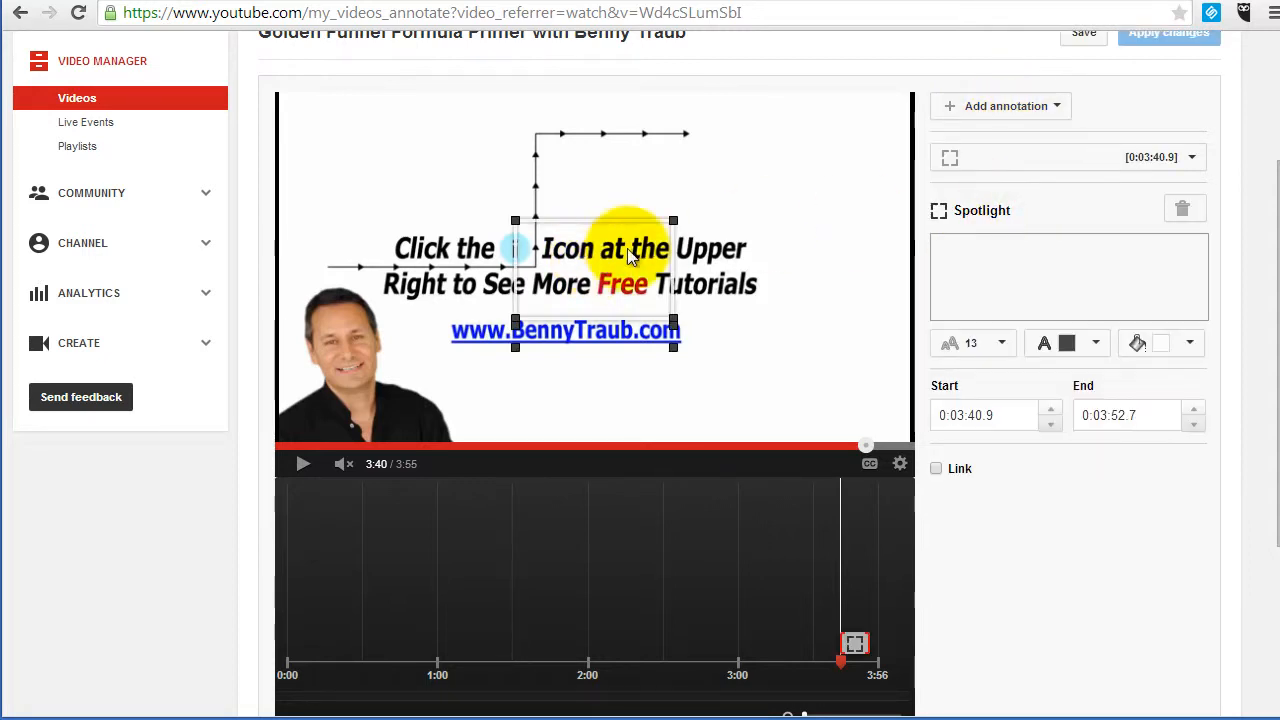
drag(586, 229, 525, 282)
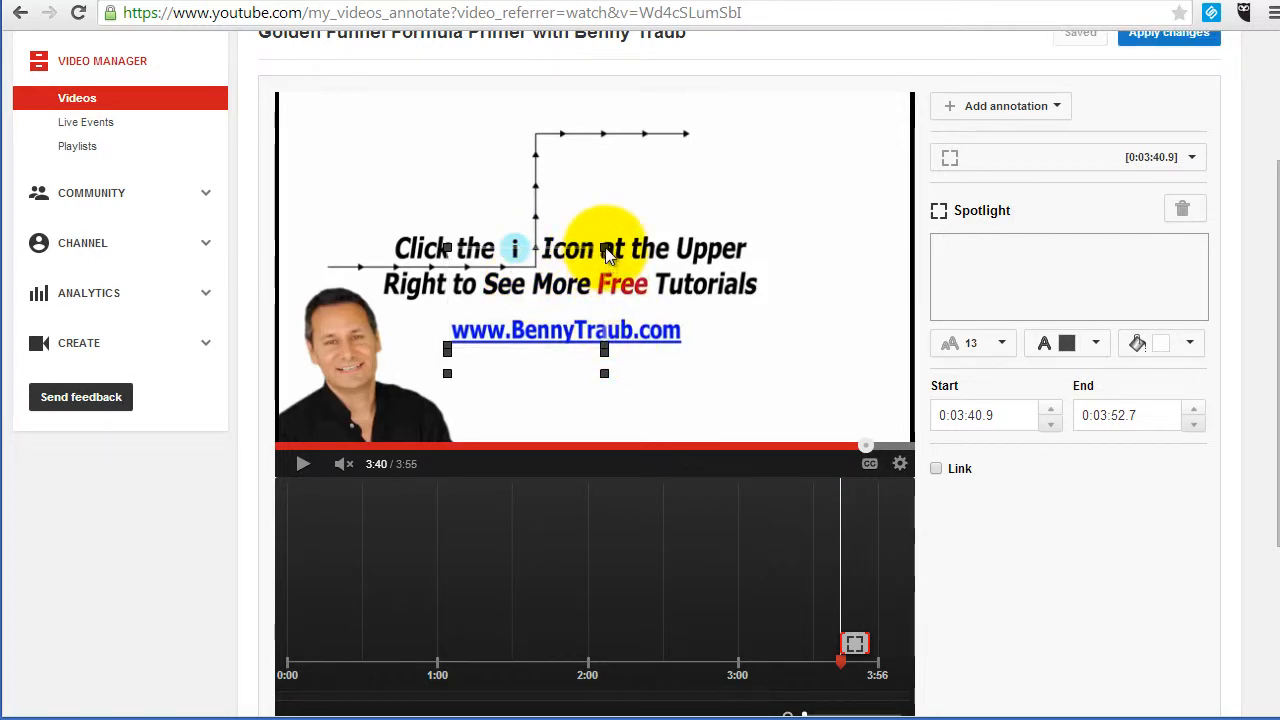
drag(607, 254, 682, 313)
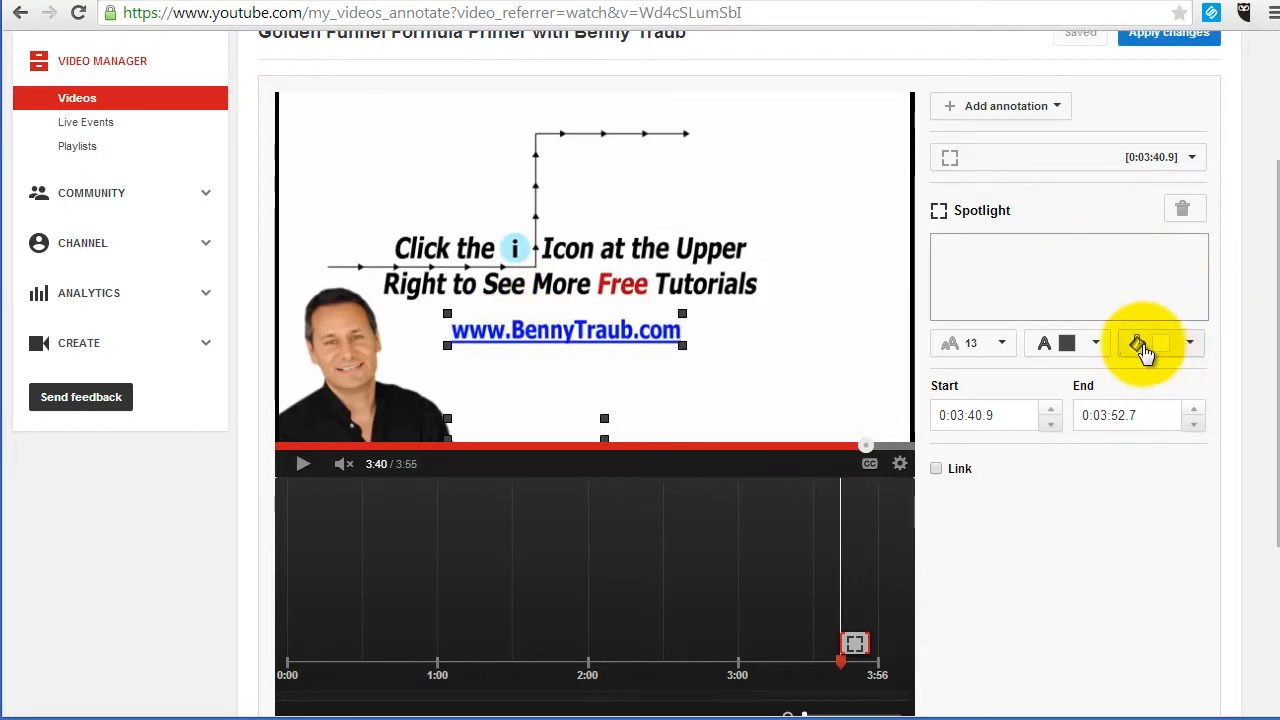
click(1193, 346)
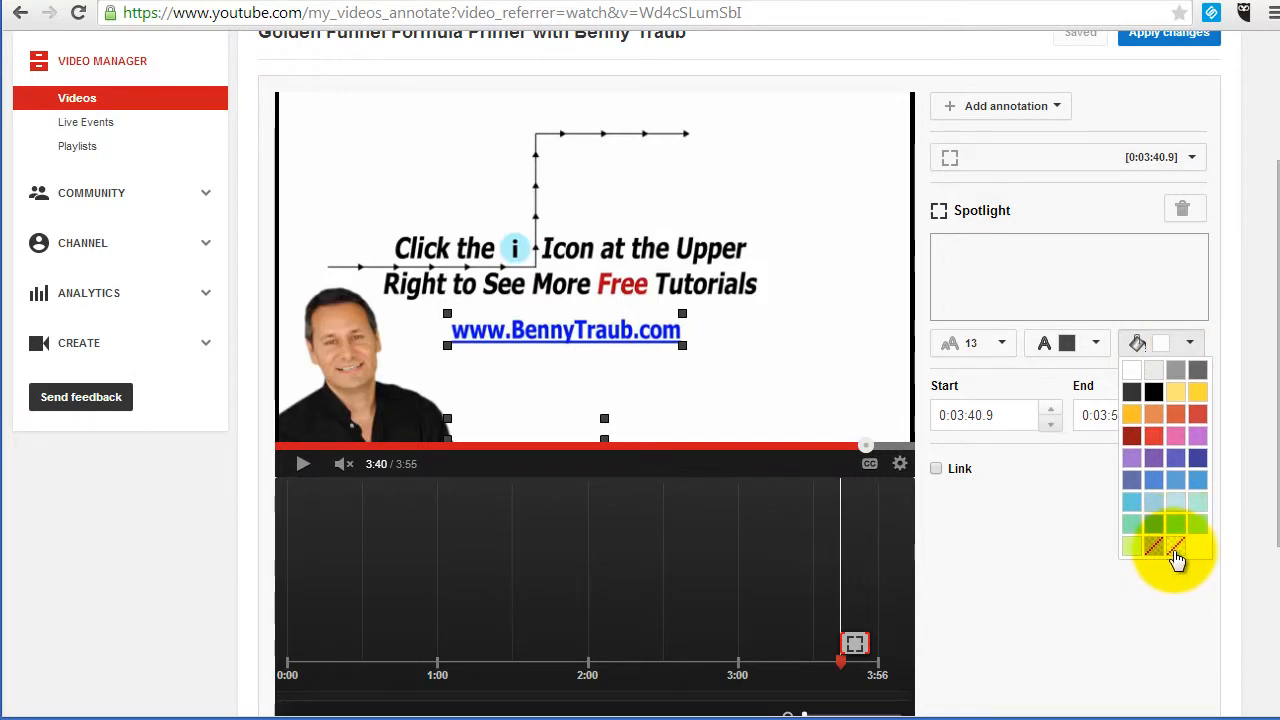
click(1178, 550)
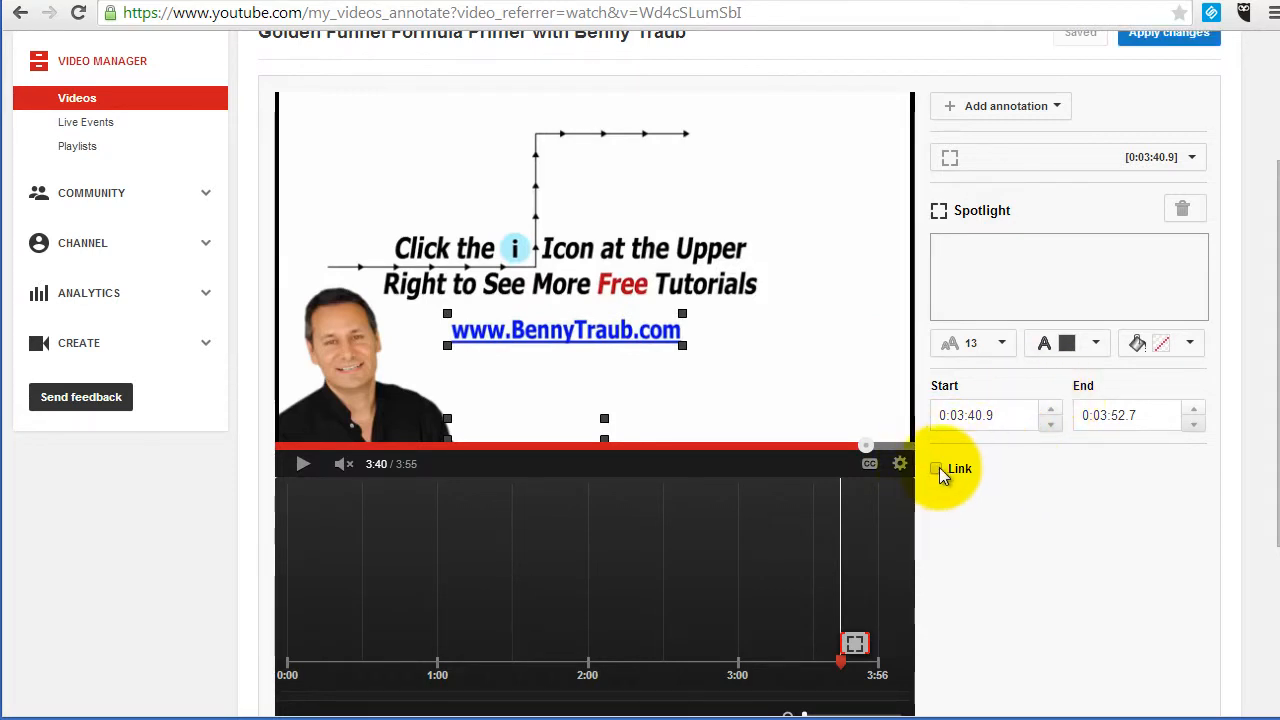
Link the spotlight to an Associated Website, enter the channel owner's website URL, and save the annotation.
click(937, 469)
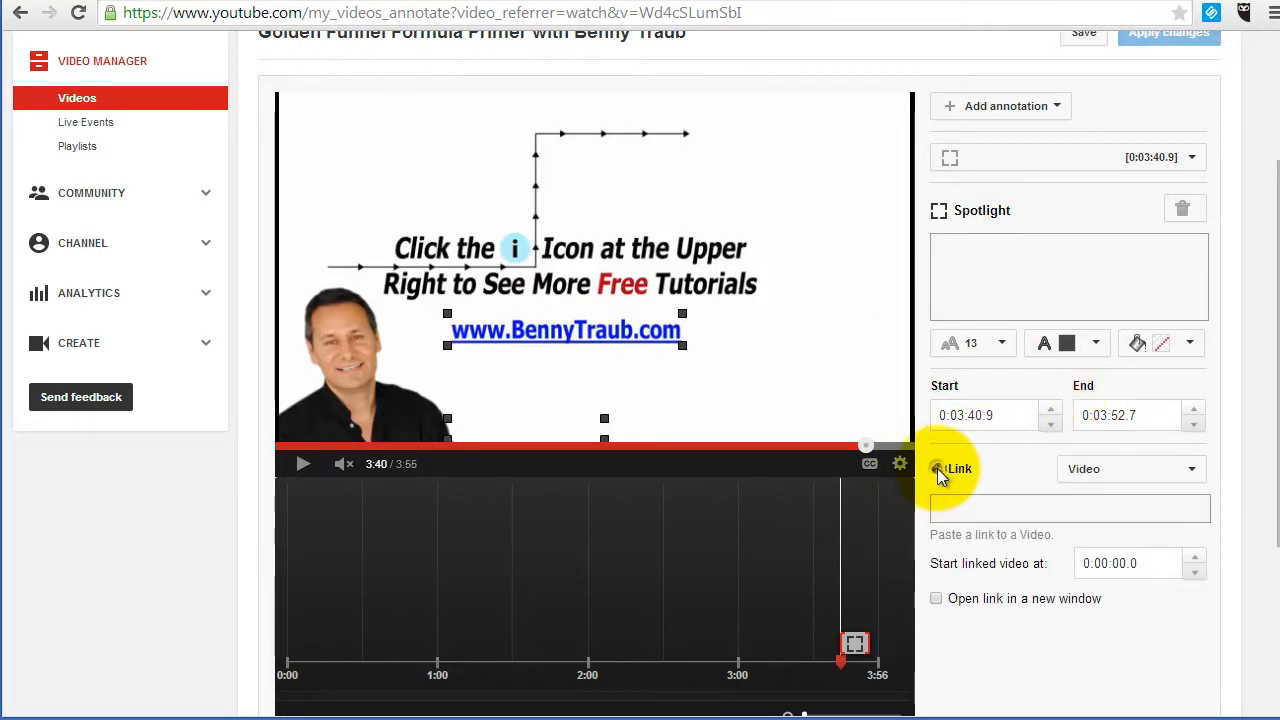
click(1188, 474)
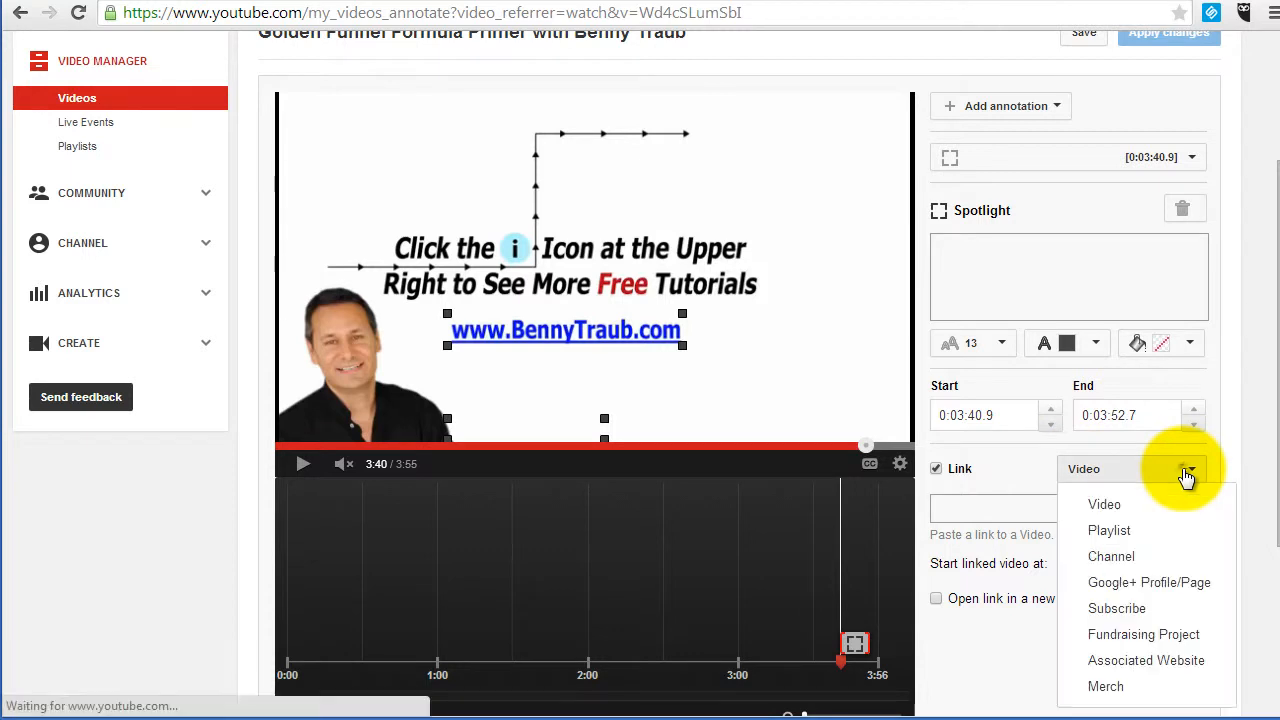
click(1178, 662)
click(1020, 509)
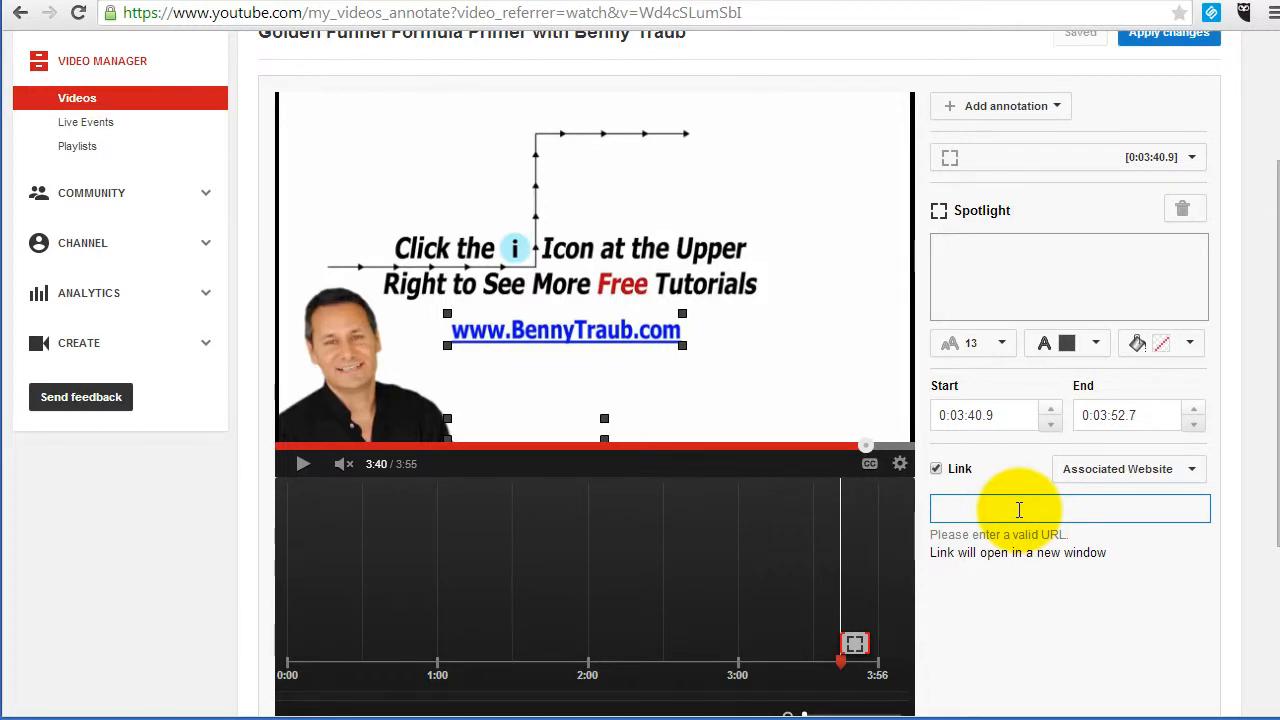
text(http://ben)
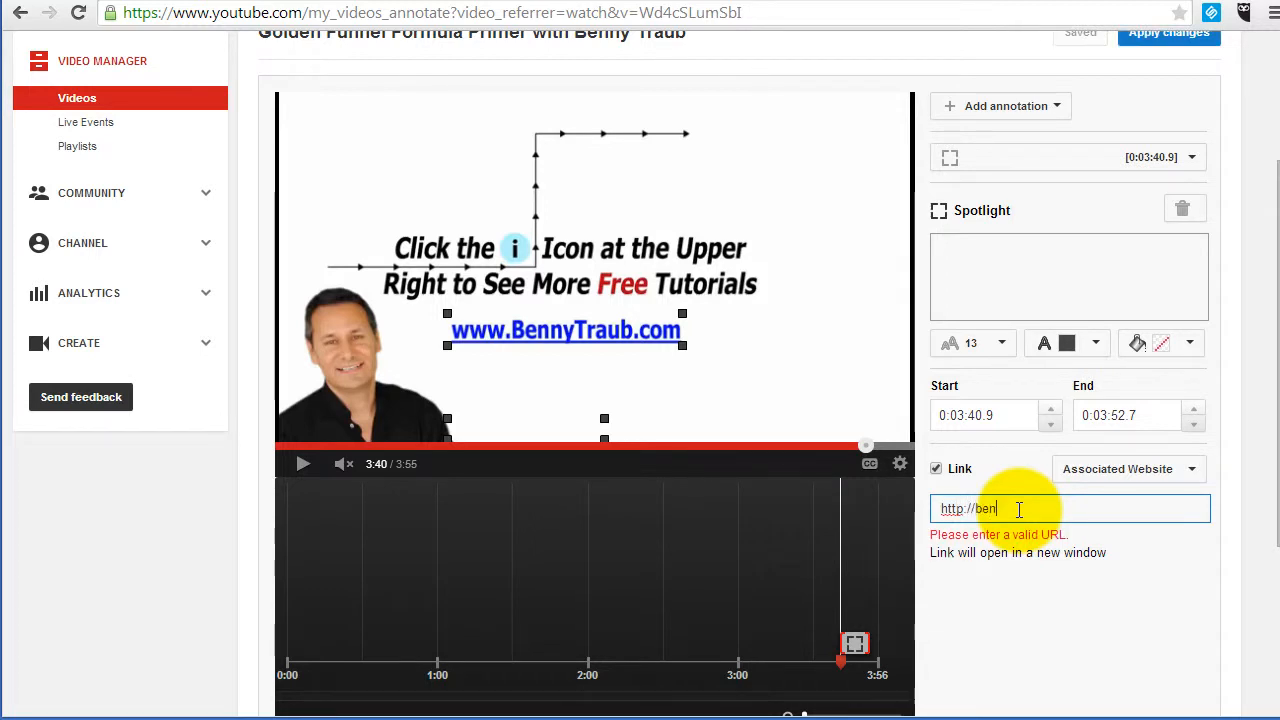
text(nytraub.com)
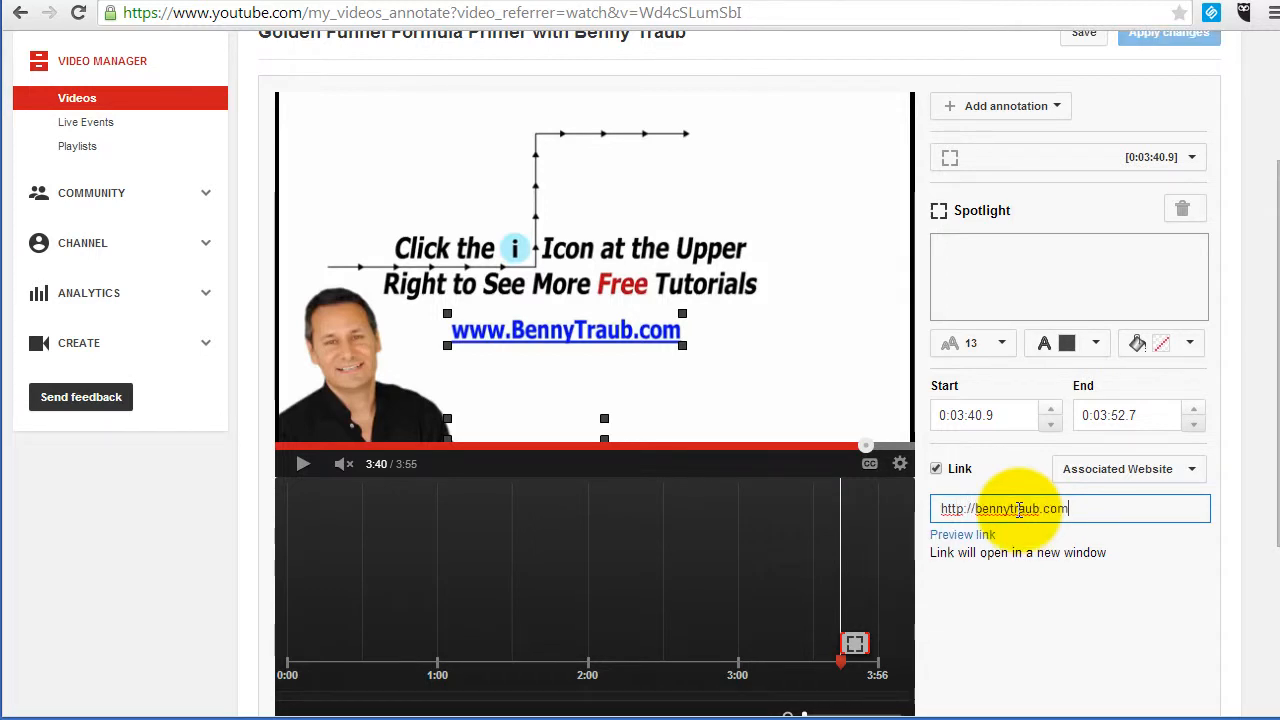
click(1088, 32)
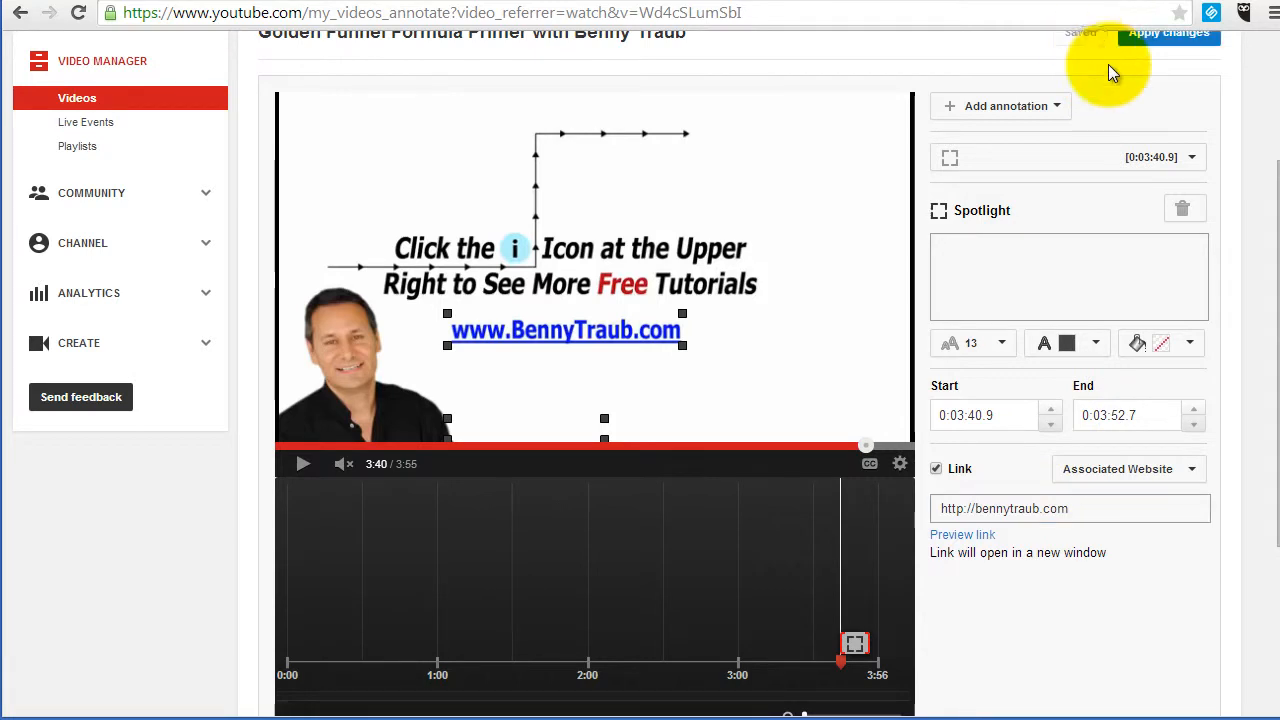
Try the spotlight at a start time of 2:01.8 on the timeline, and return it to 3:40.9.
scroll(1262, 145, up, 1)
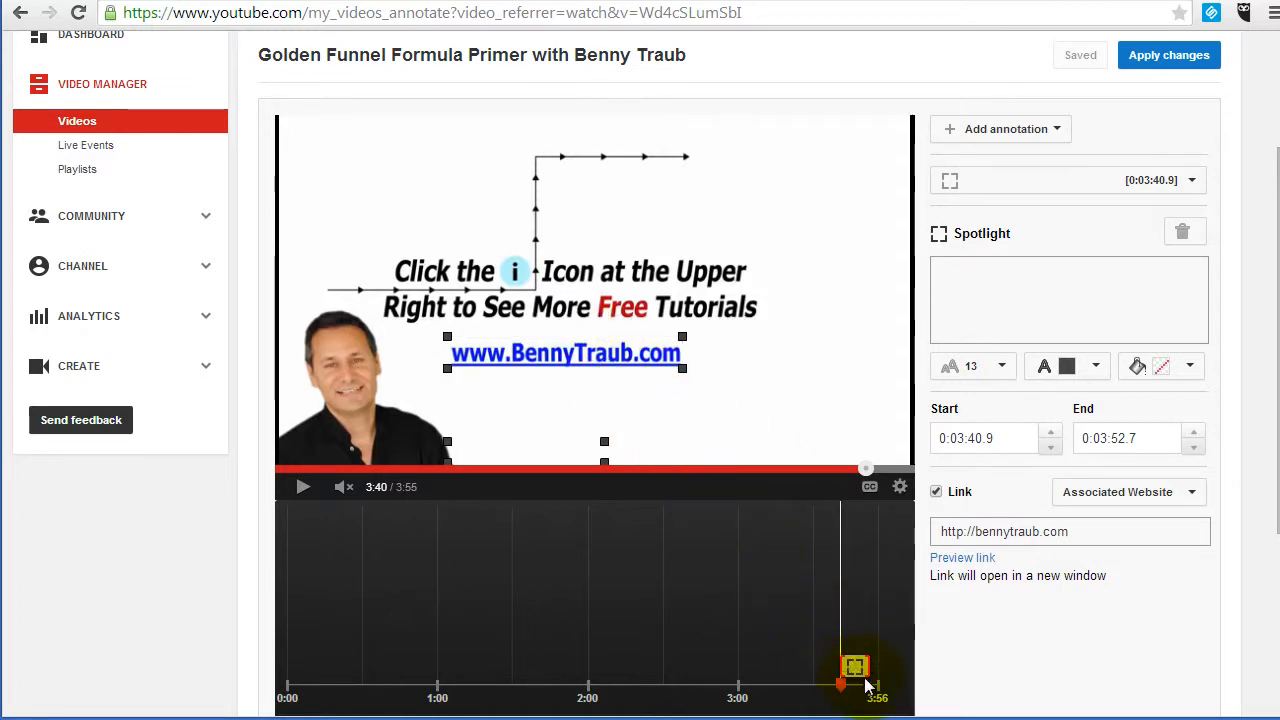
mouse_move(856, 666)
mouse_down()
mouse_move(612, 666)
mouse_move(613, 652)
mouse_up()
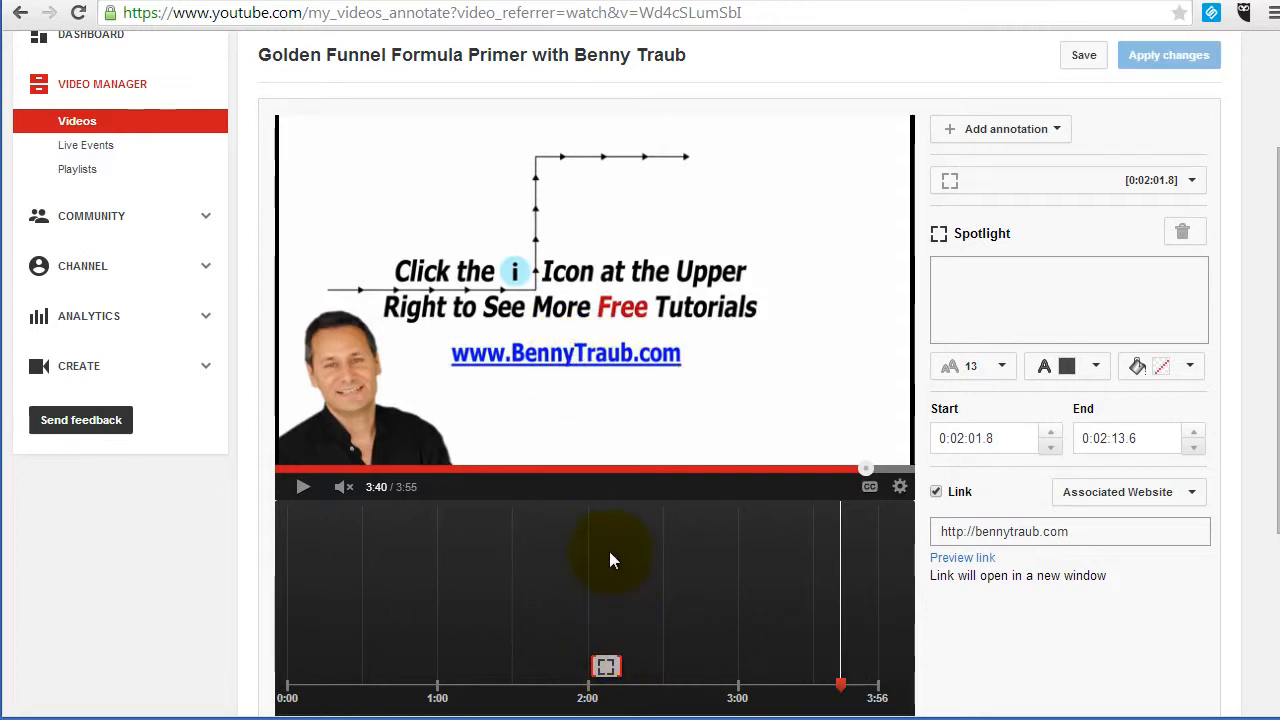
drag(615, 661, 857, 661)
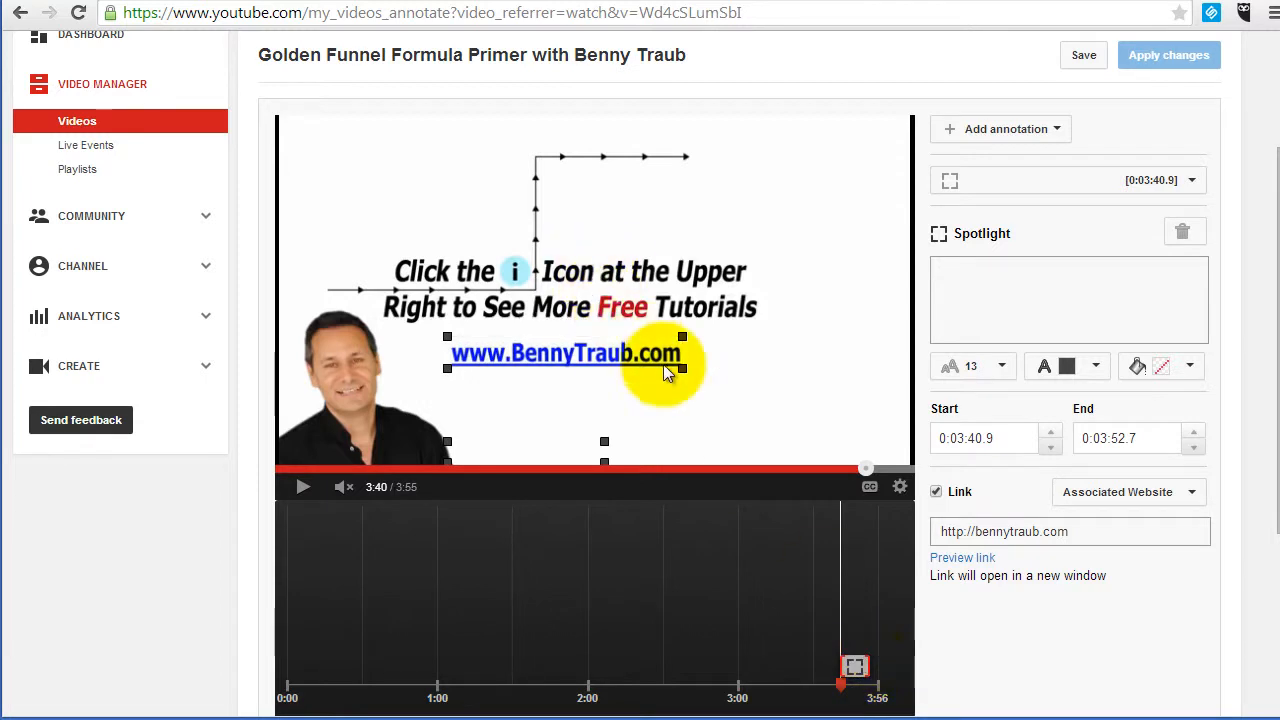
Extend the spotlight's end time to 3:55.7 and apply the annotation changes.
drag(864, 663, 960, 594)
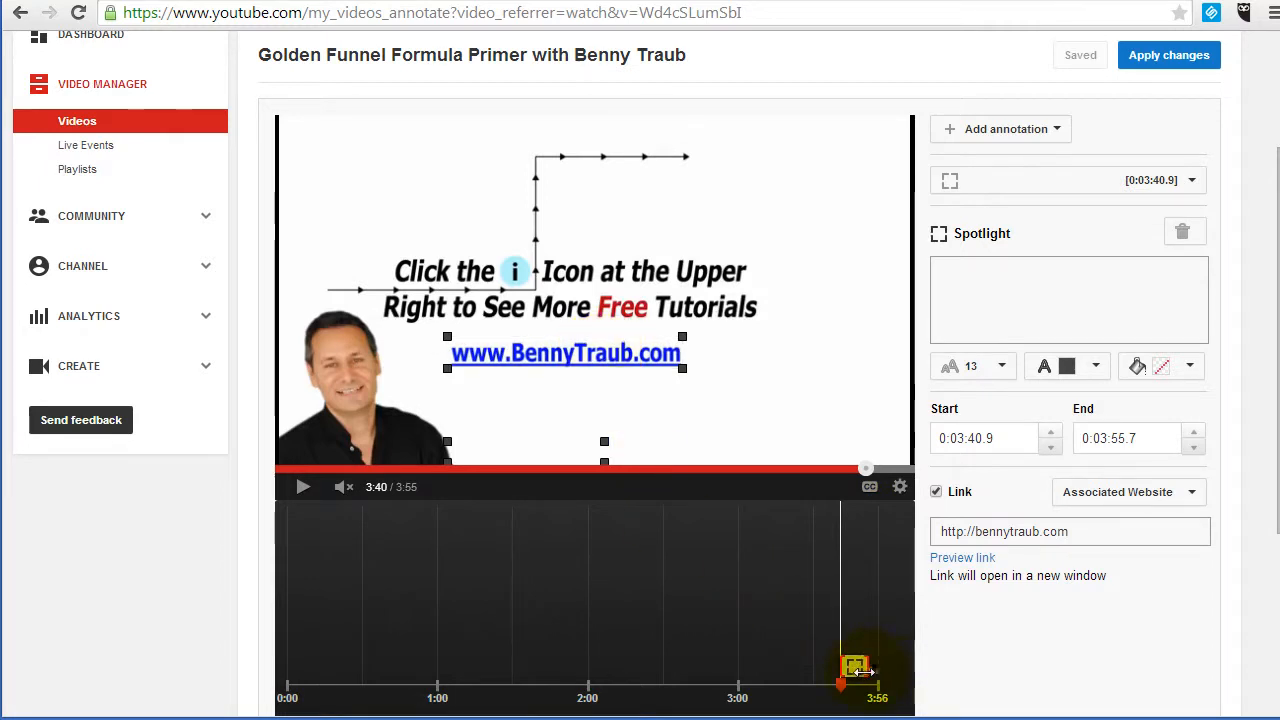
drag(870, 673, 904, 688)
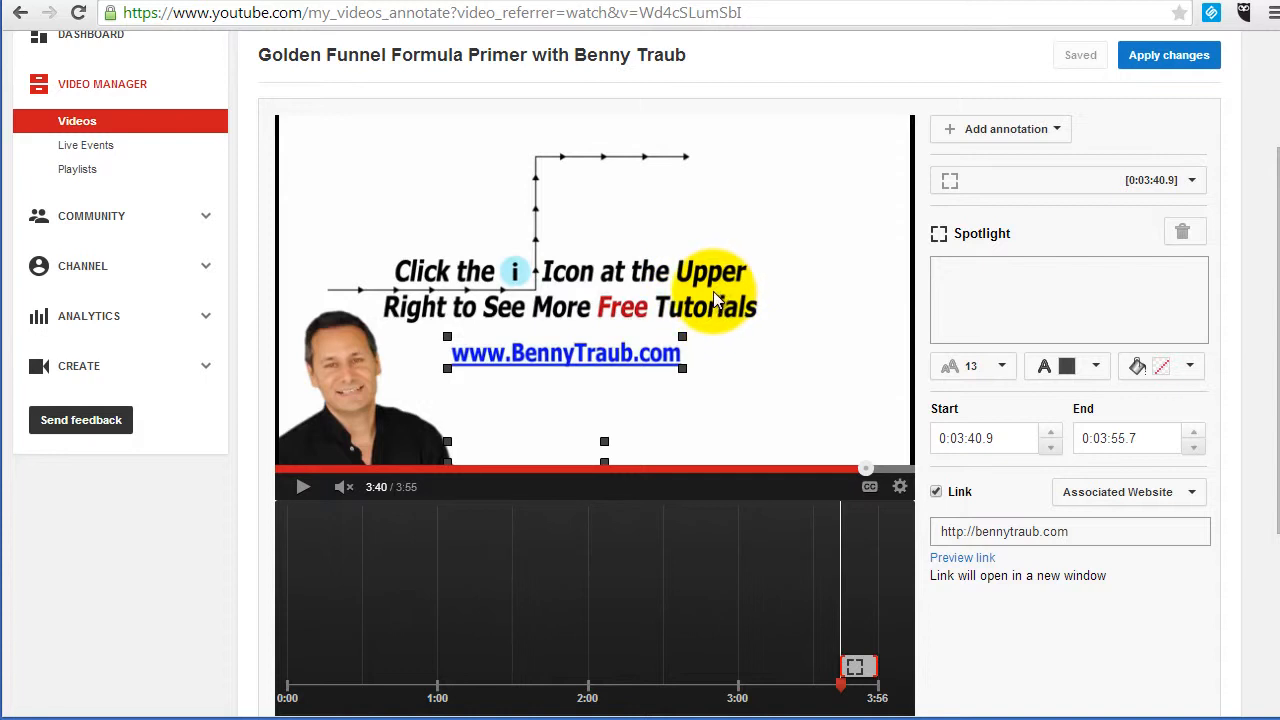
click(1158, 56)
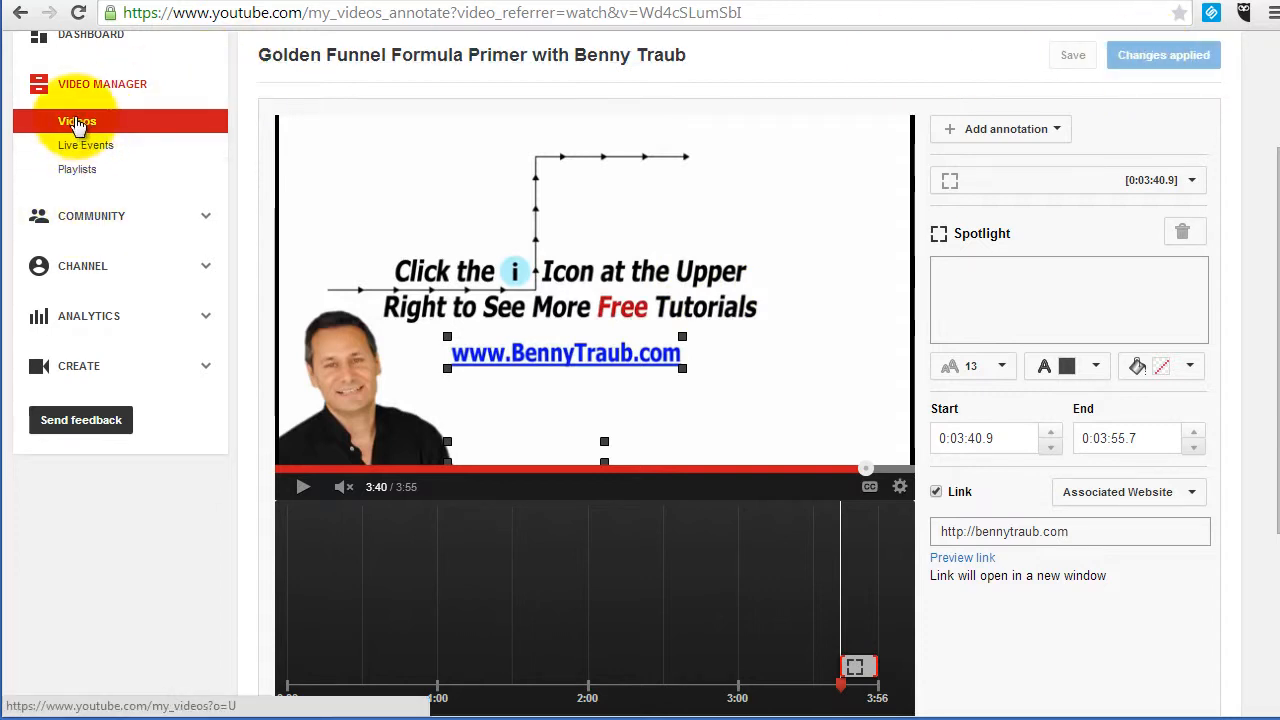
Open the watch page of the Golden Funnel Formula Primer video from the Videos list and expand its card.
click(87, 85)
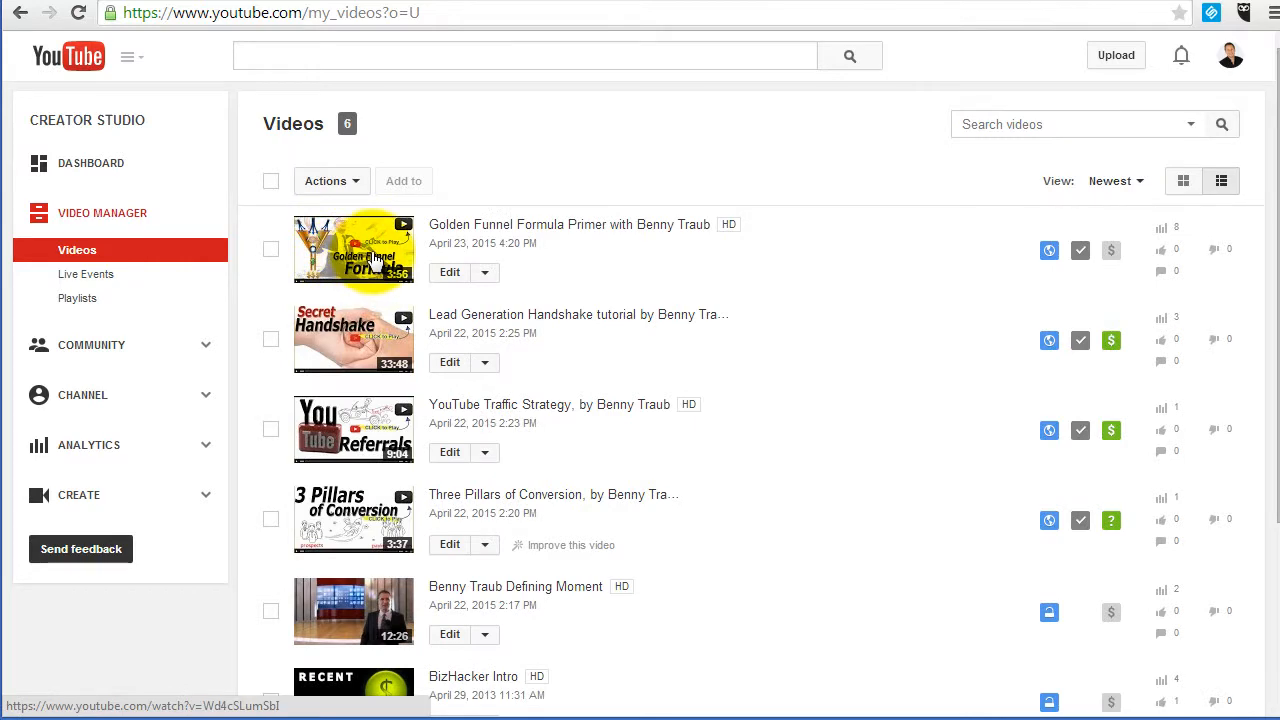
click(374, 257)
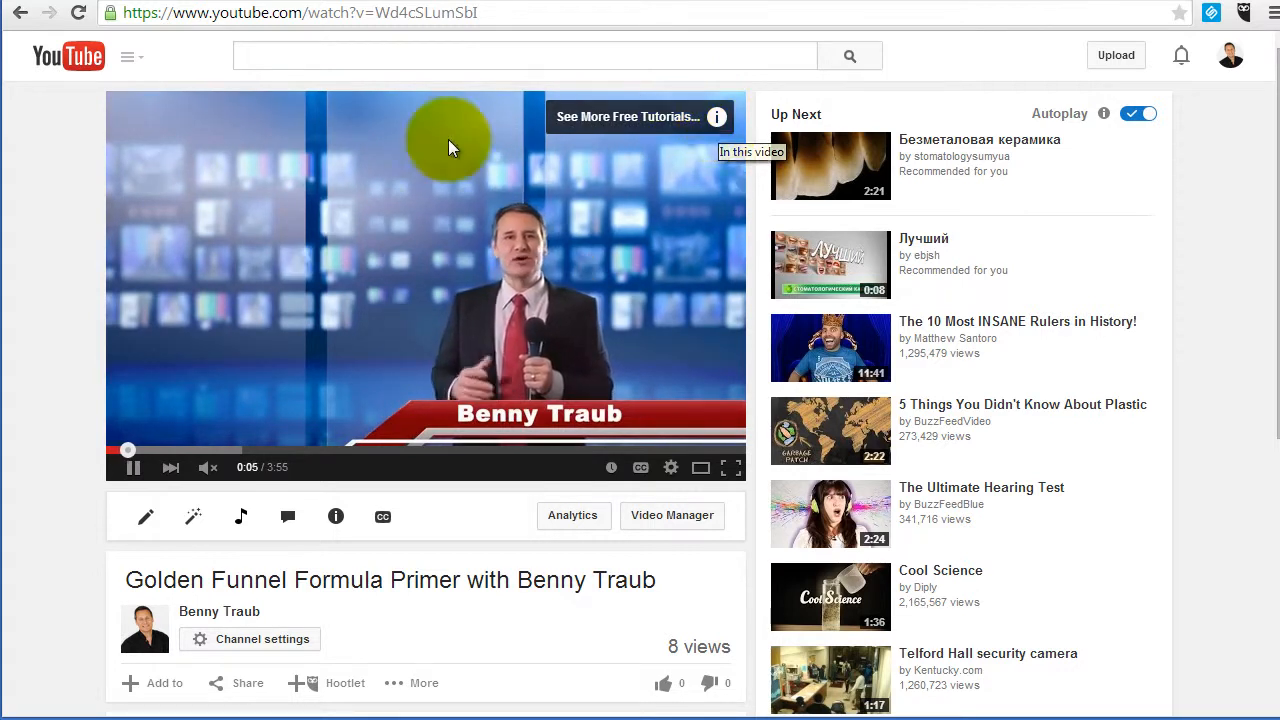
click(718, 120)
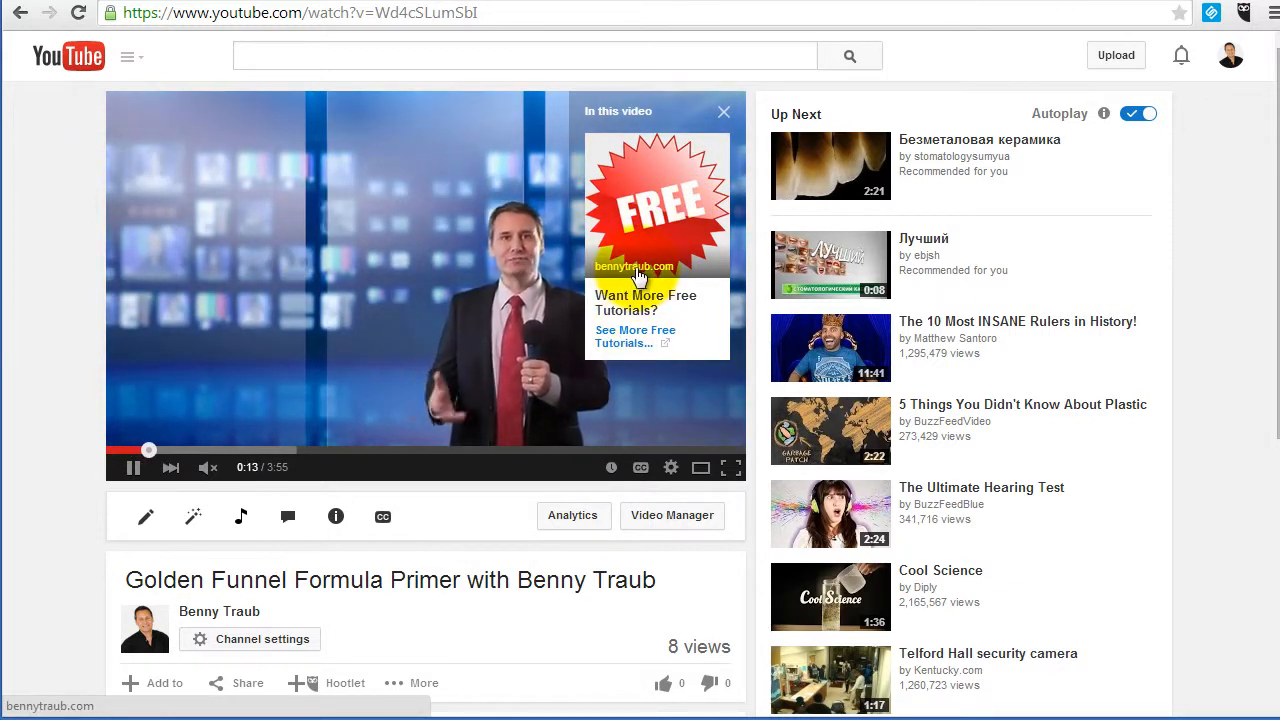
Skip playback ahead to the closing screen, collapse the card along the way, and pause the video at 3:43.
click(299, 455)
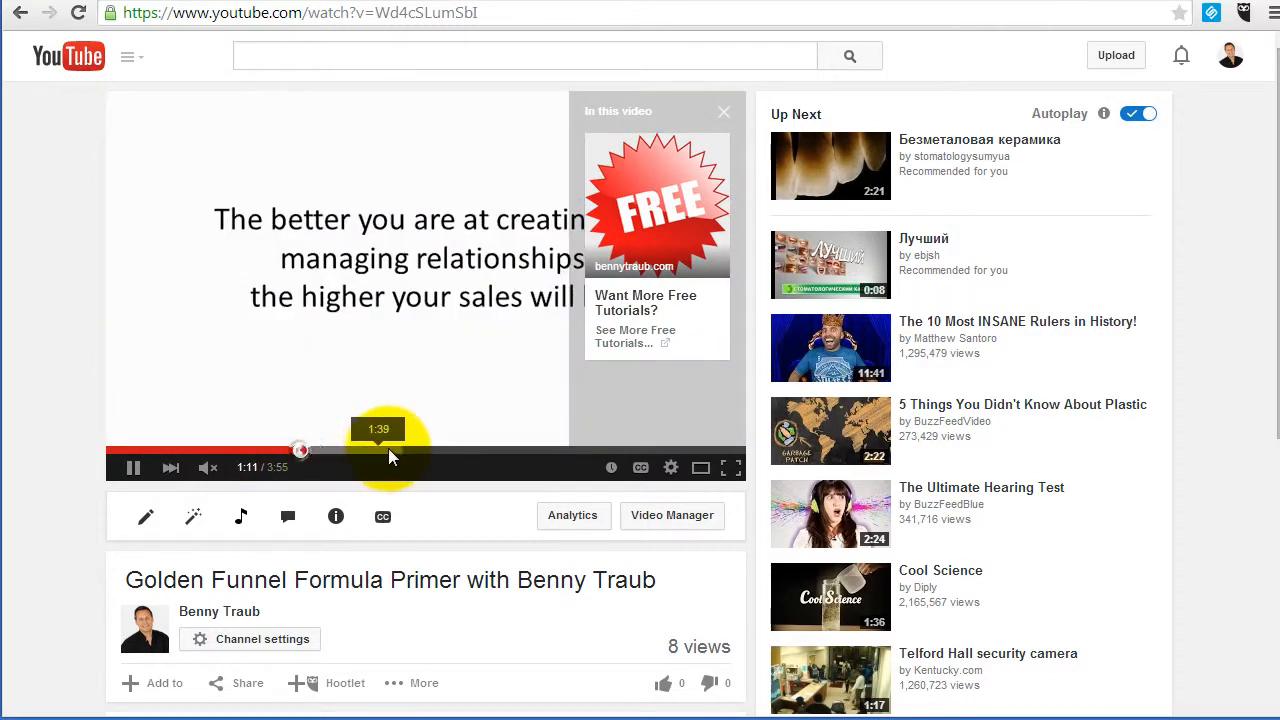
click(409, 452)
click(724, 112)
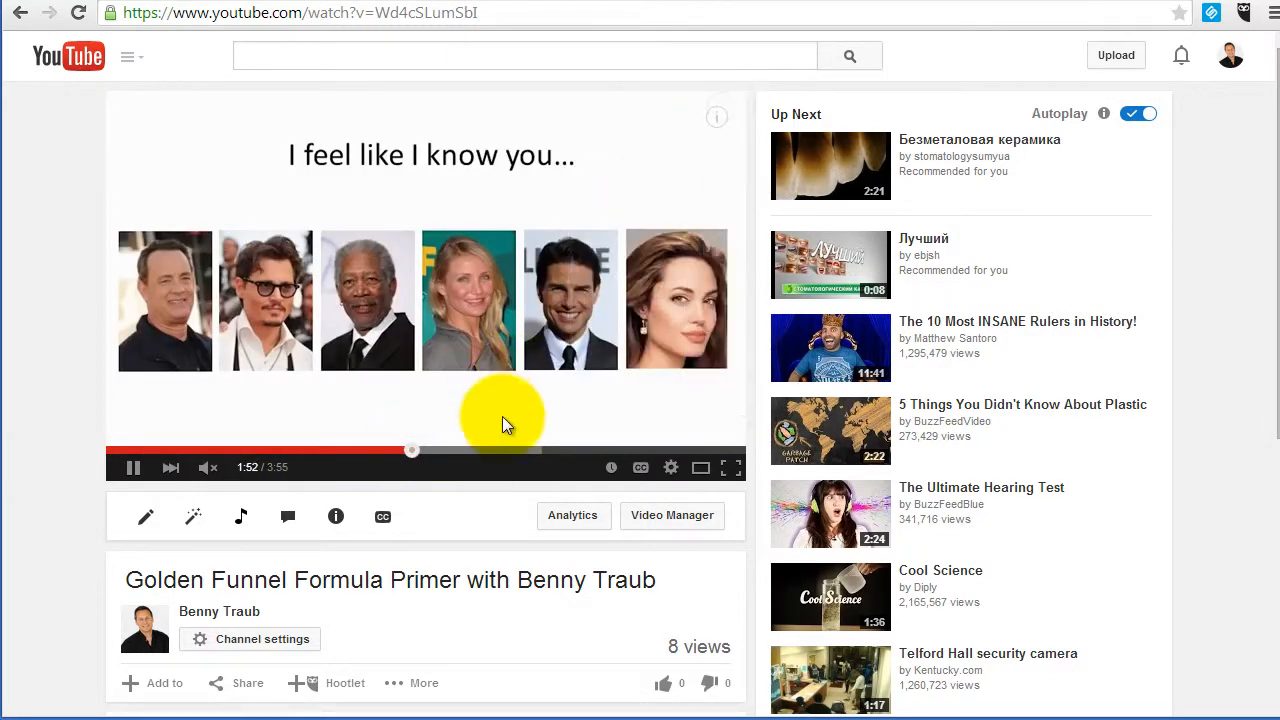
click(607, 451)
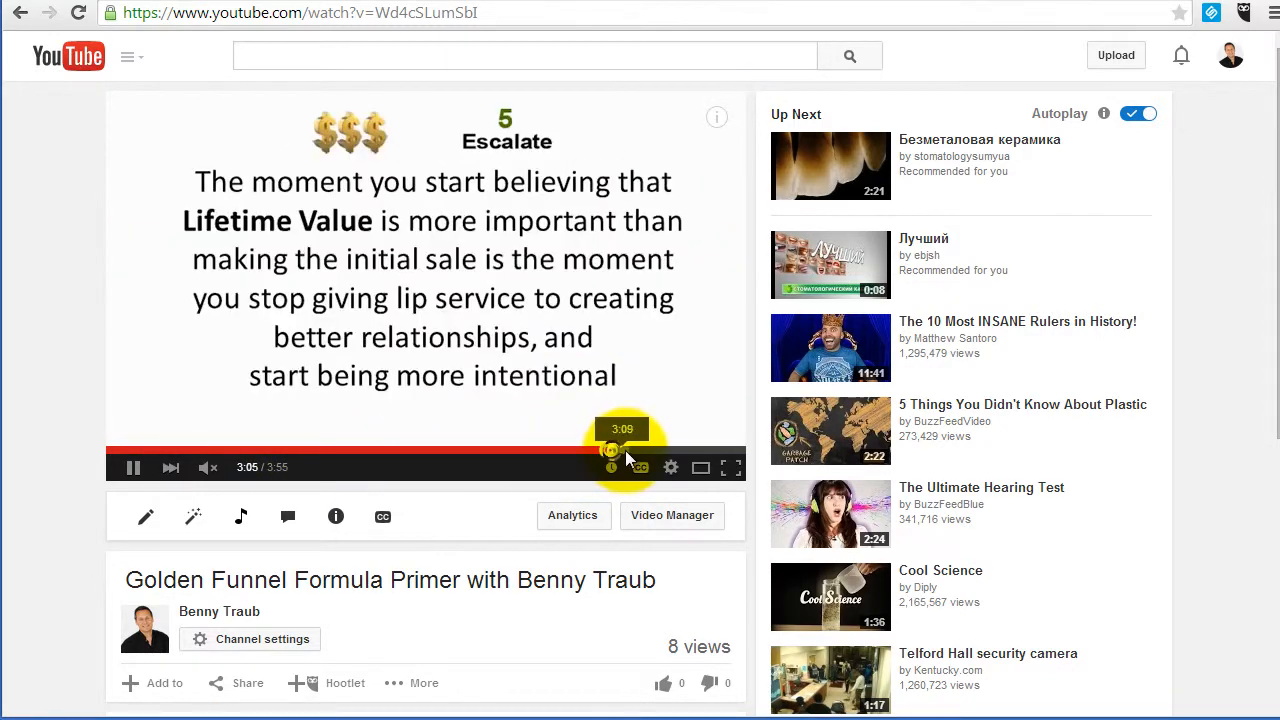
click(703, 451)
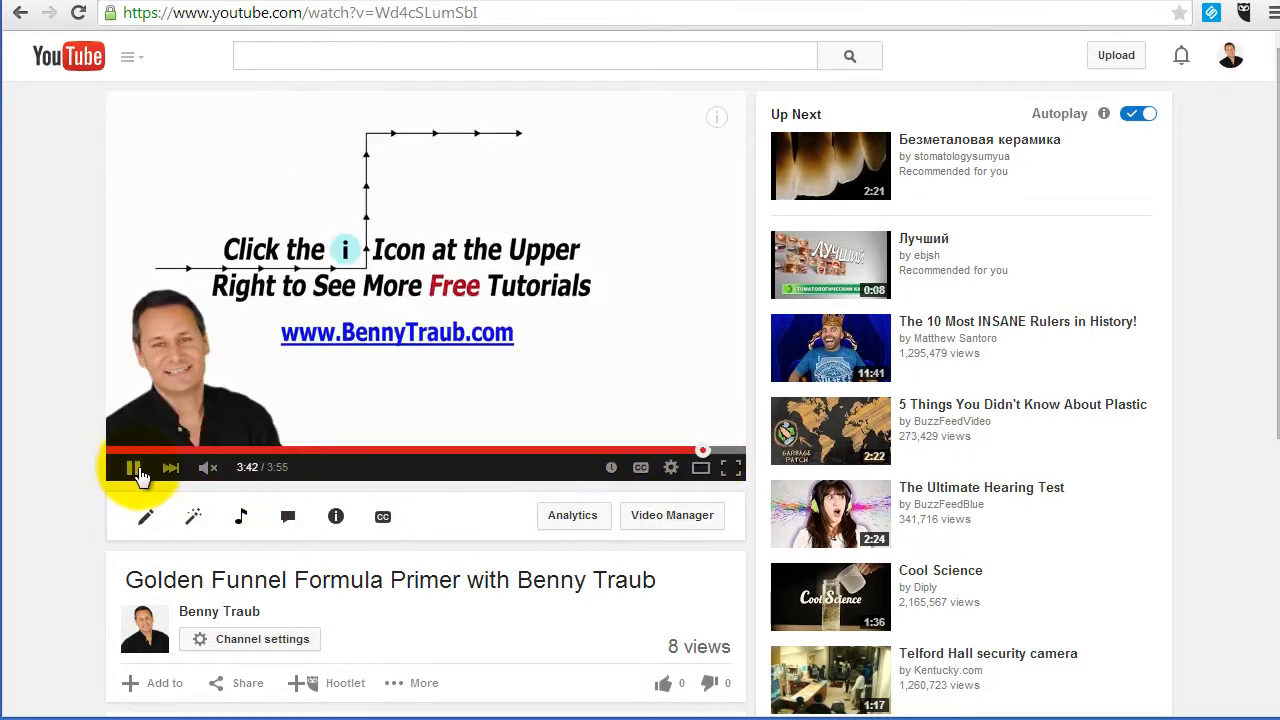
click(137, 470)
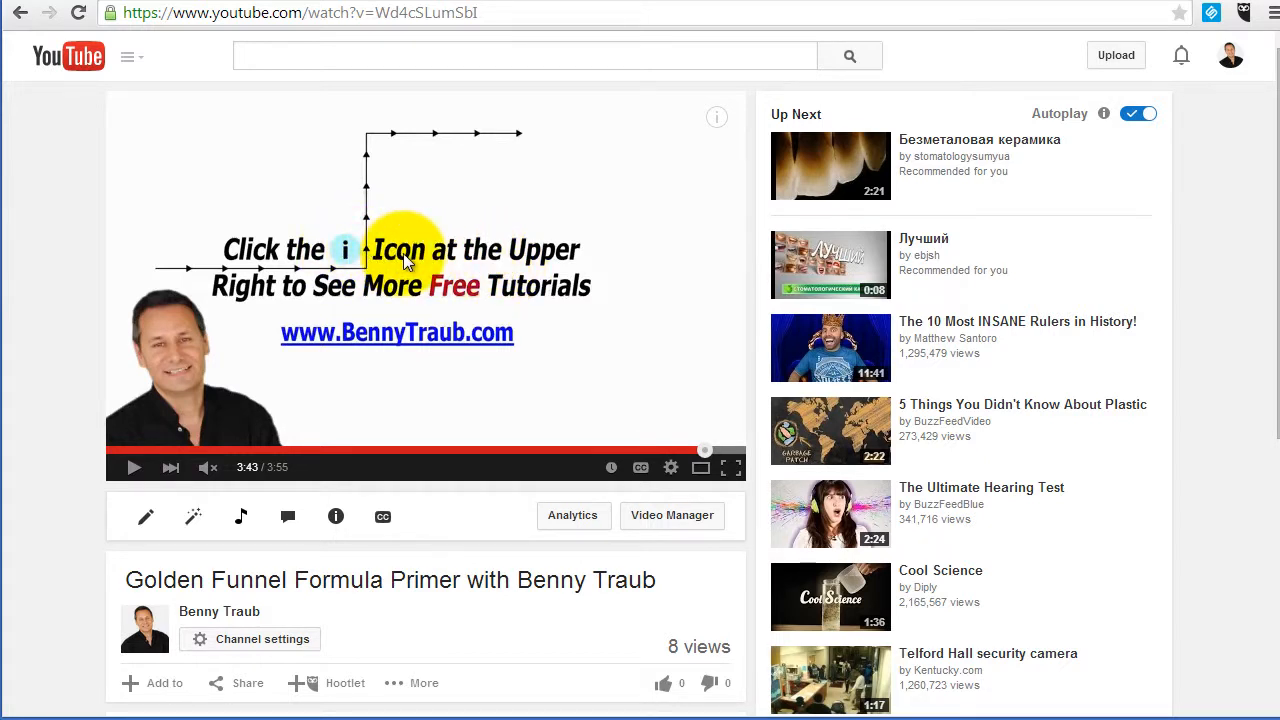
Expand and collapse the card on the paused closing screen, and try the spotlight link over the website address.
click(718, 122)
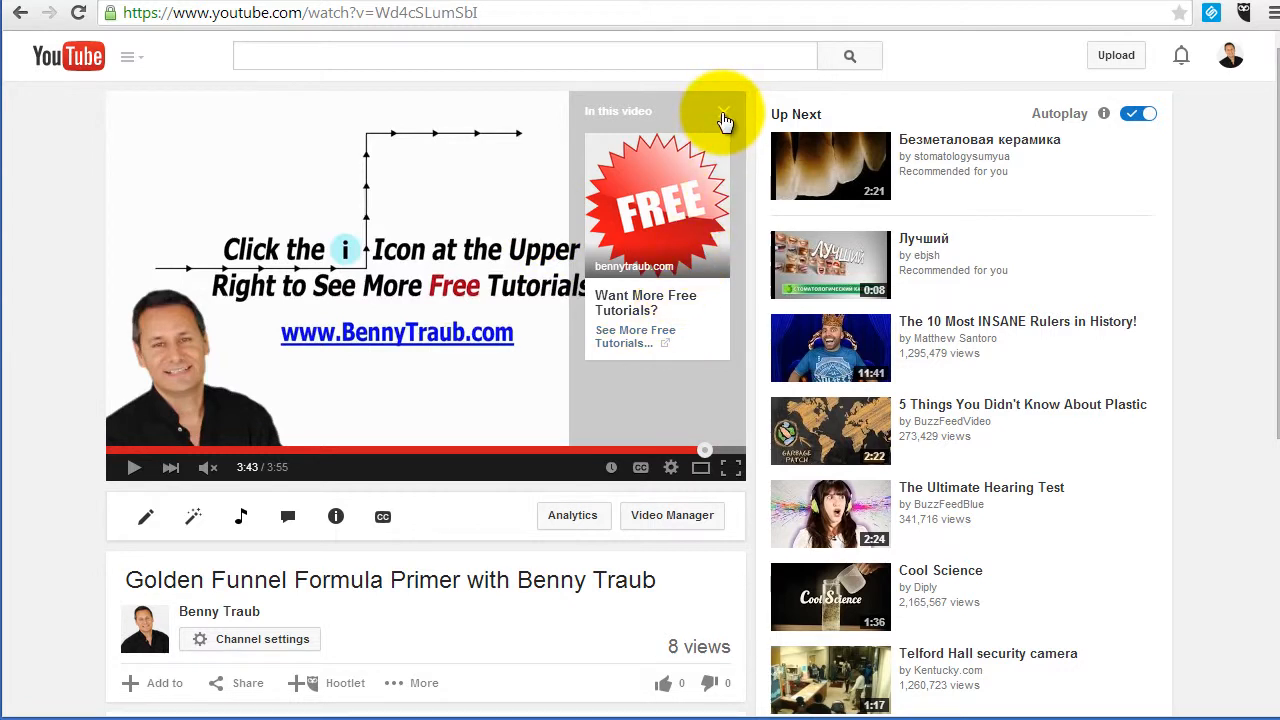
click(724, 112)
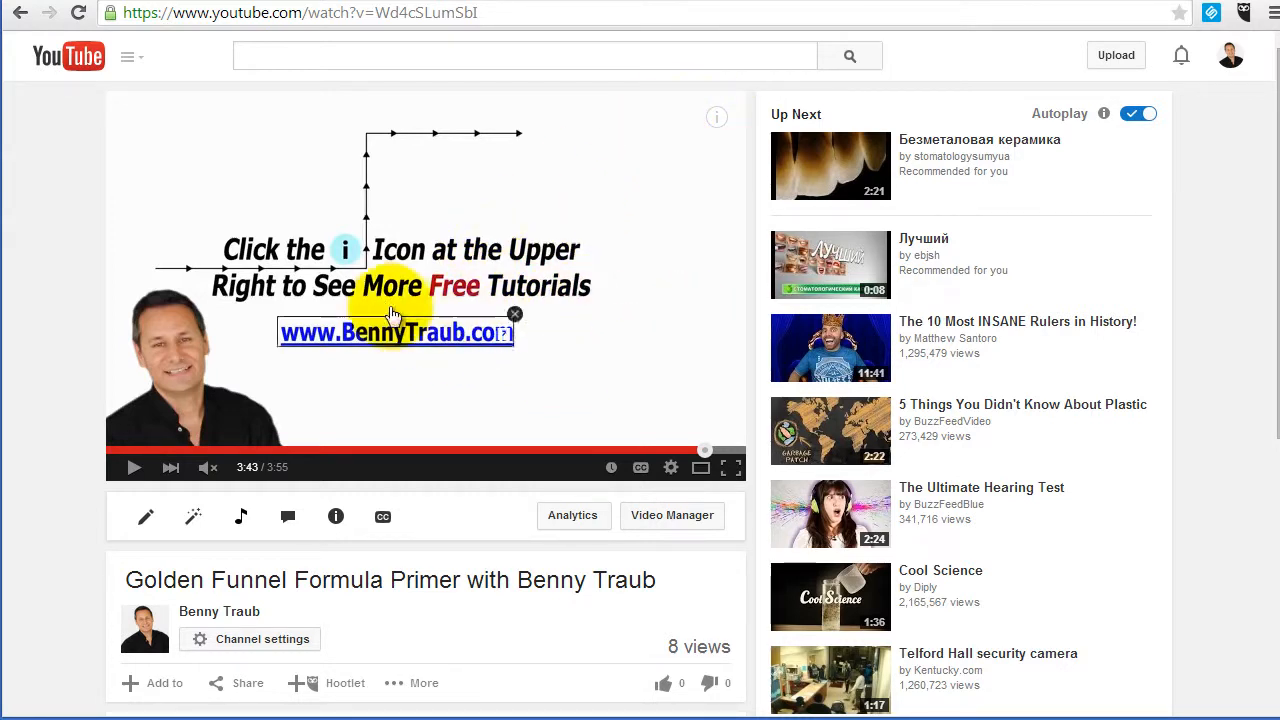
click(398, 346)
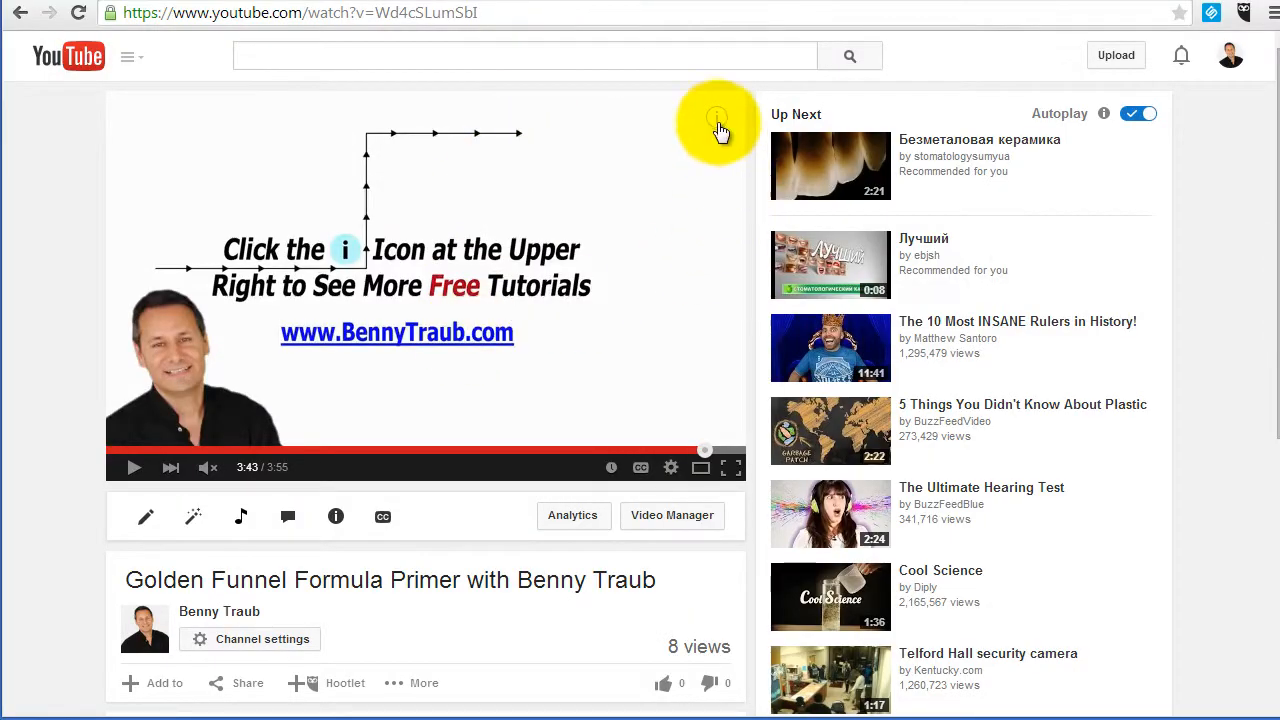
Expand the card again, follow its FREE image link to the associated website, and return to the video's watch page.
click(720, 127)
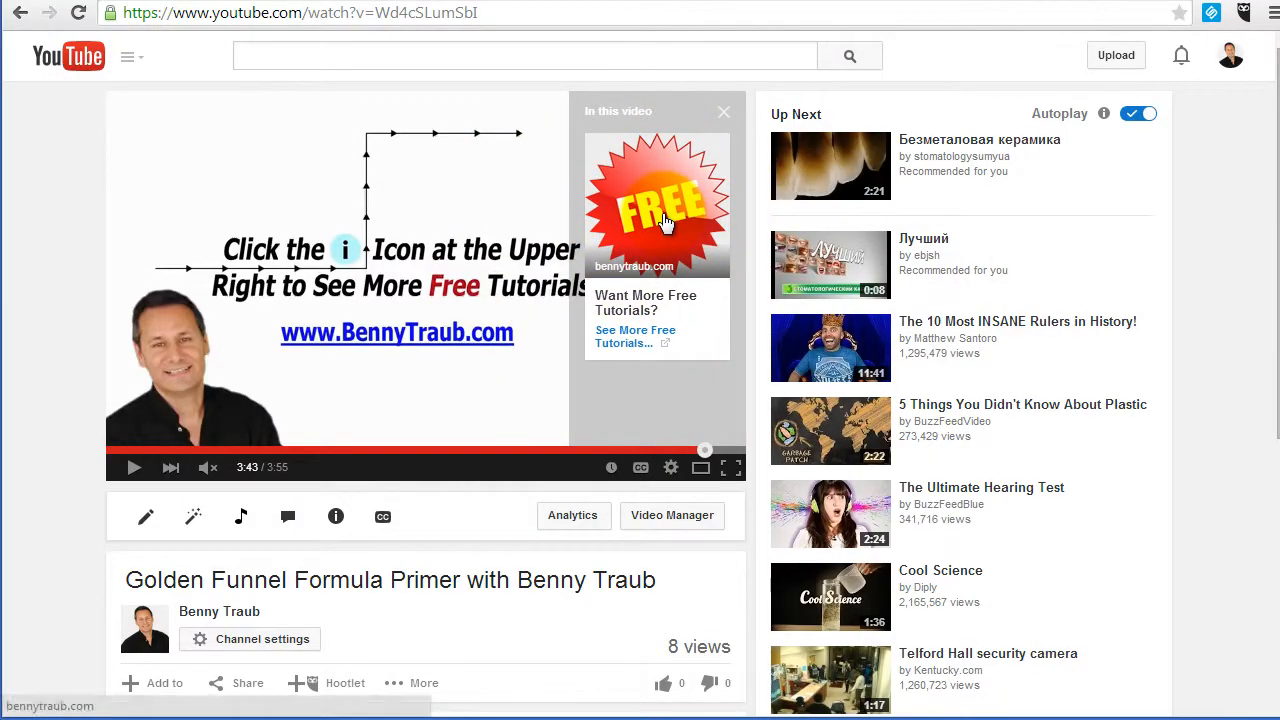
click(664, 213)
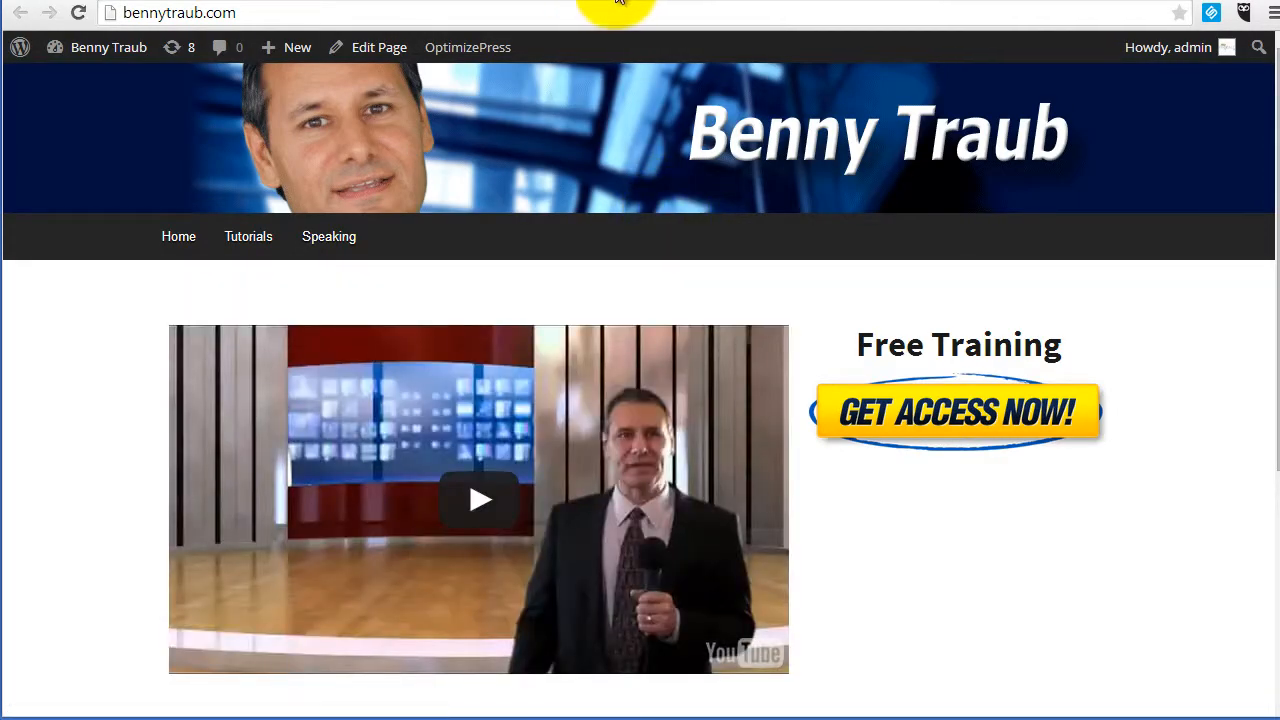
click(522, 1)
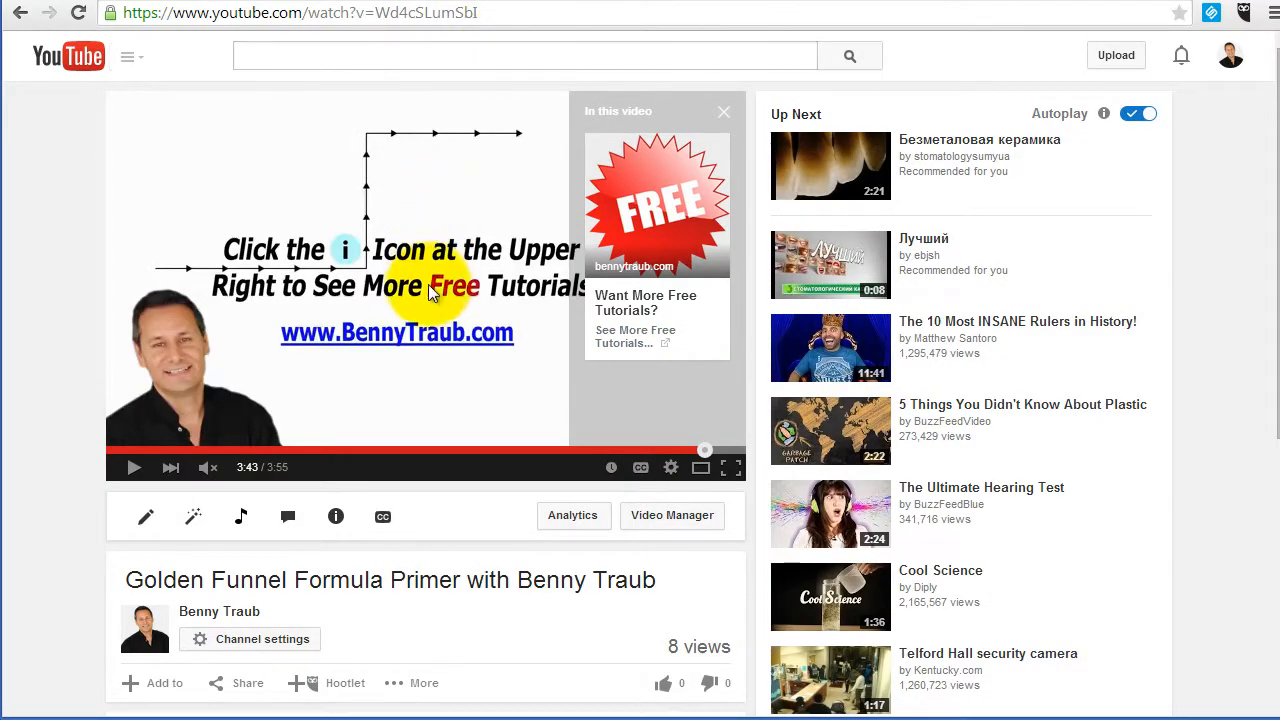